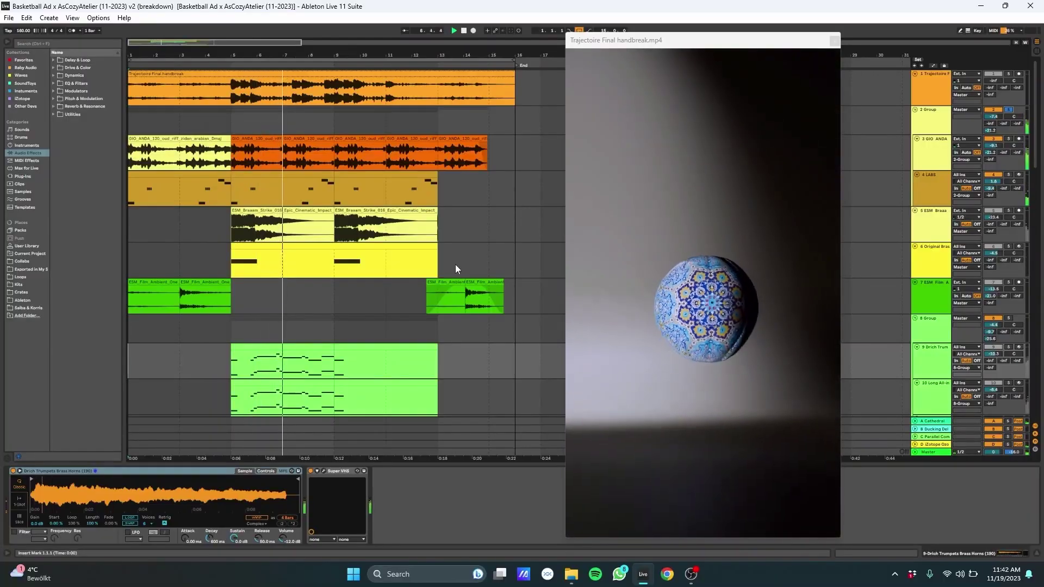
Scroll through the Ableton session and set the playback start point in track 9
scroll(224, 280, "down", 3)
left_click(220, 280)
scroll(361, 266, "down", 1)
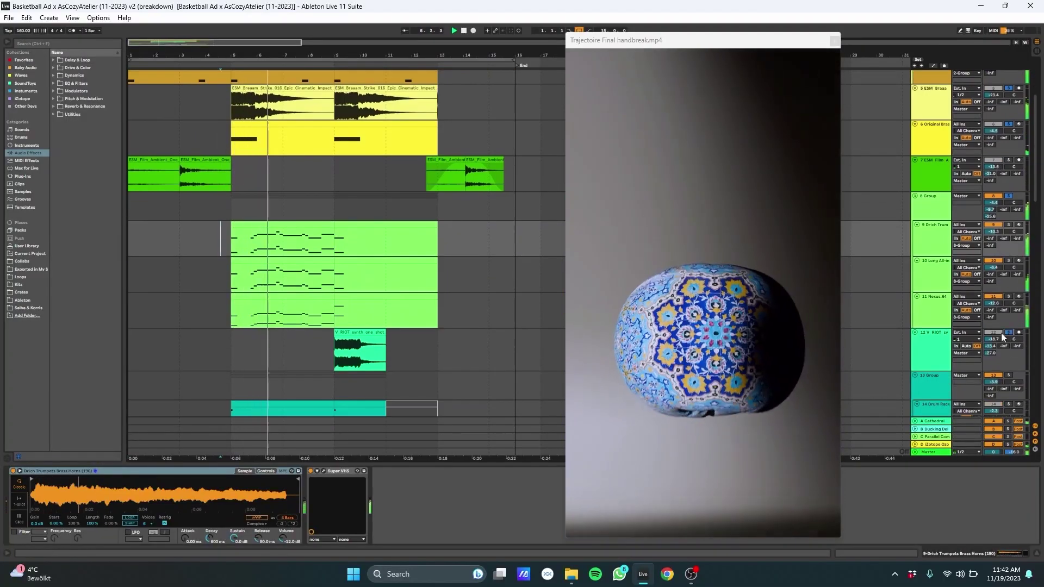
scroll(342, 318, "up", 1)
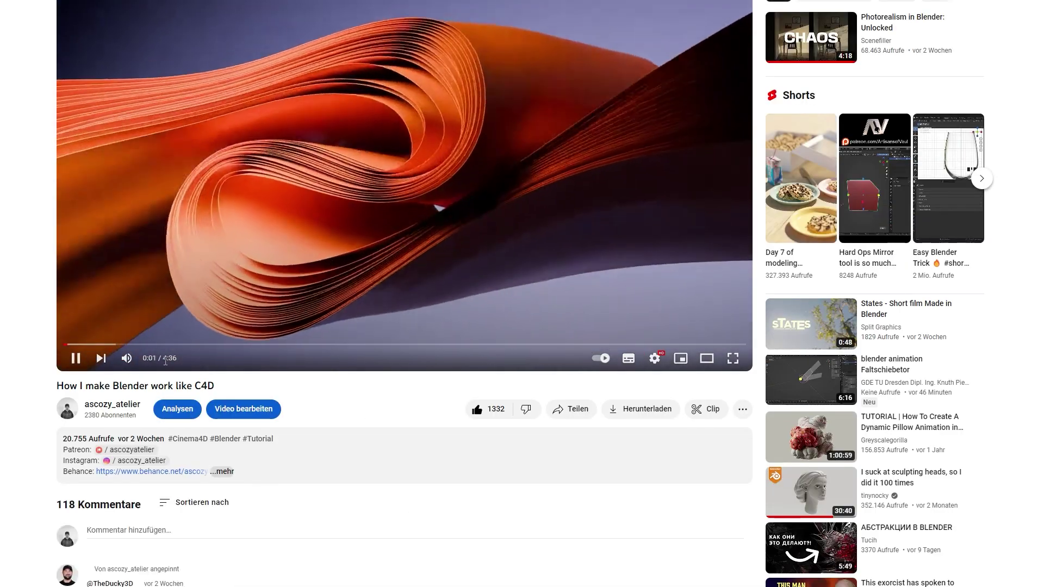
Scroll through the comments under 'How I make Blender work like C4D'
scroll(474, 492, "down", 4)
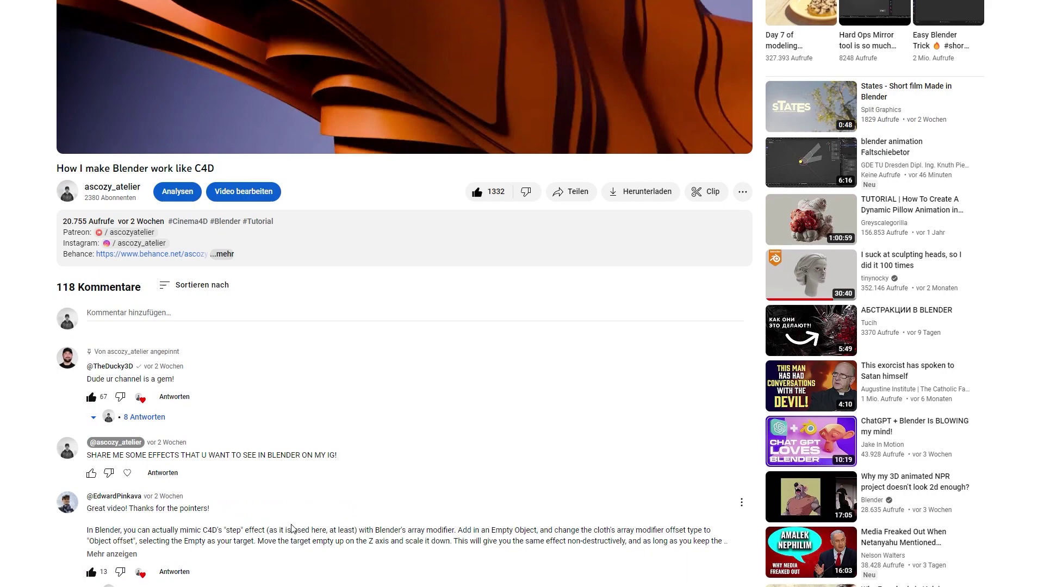
scroll(216, 305, "down", 15)
scroll(229, 324, "down", 1)
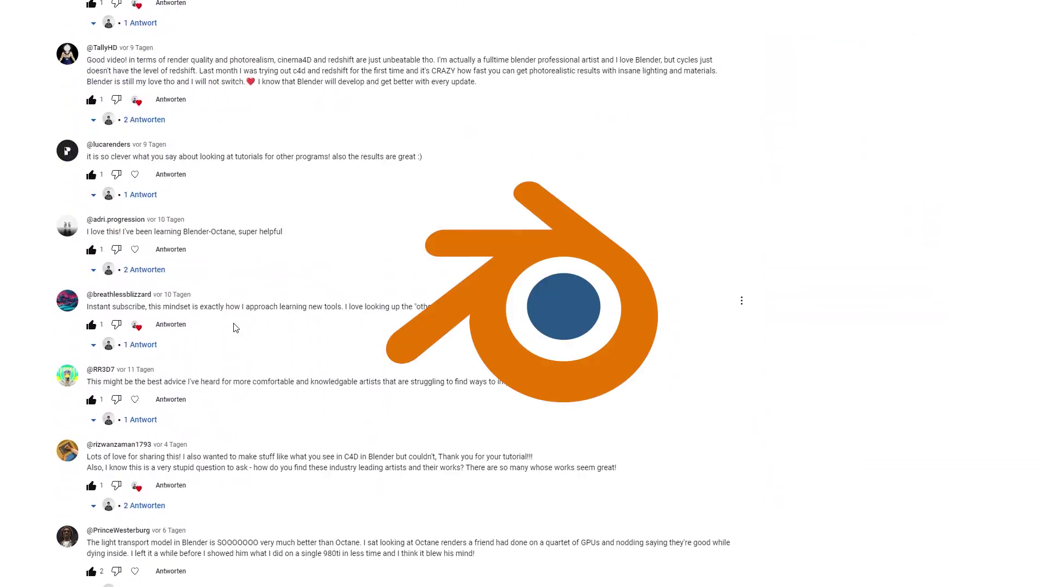
scroll(255, 335, "down", 17)
scroll(283, 310, "up", 20)
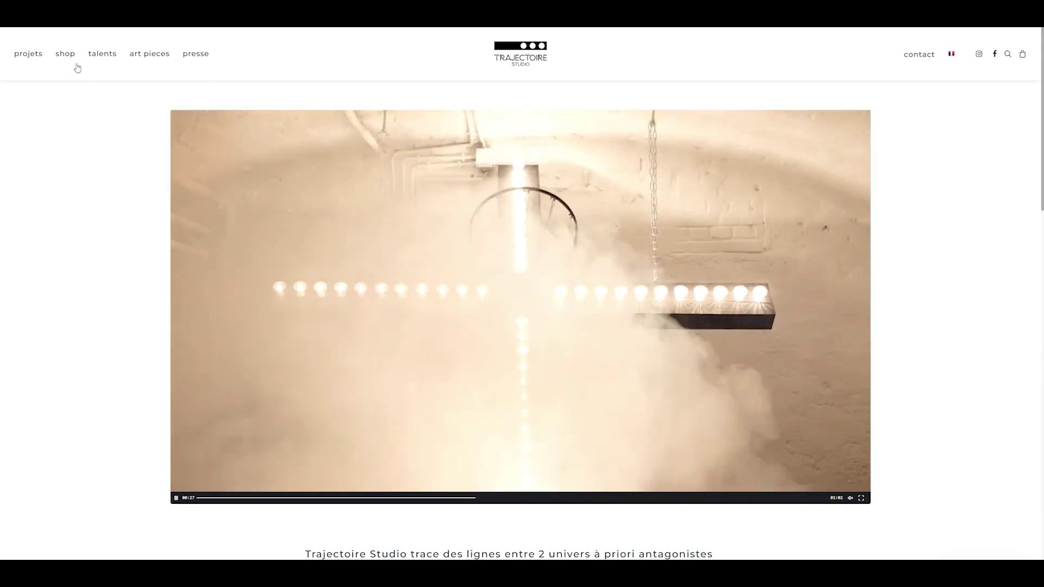
Go to the Trajectoire Studio shop and scroll down to the basketball row
left_click(78, 67)
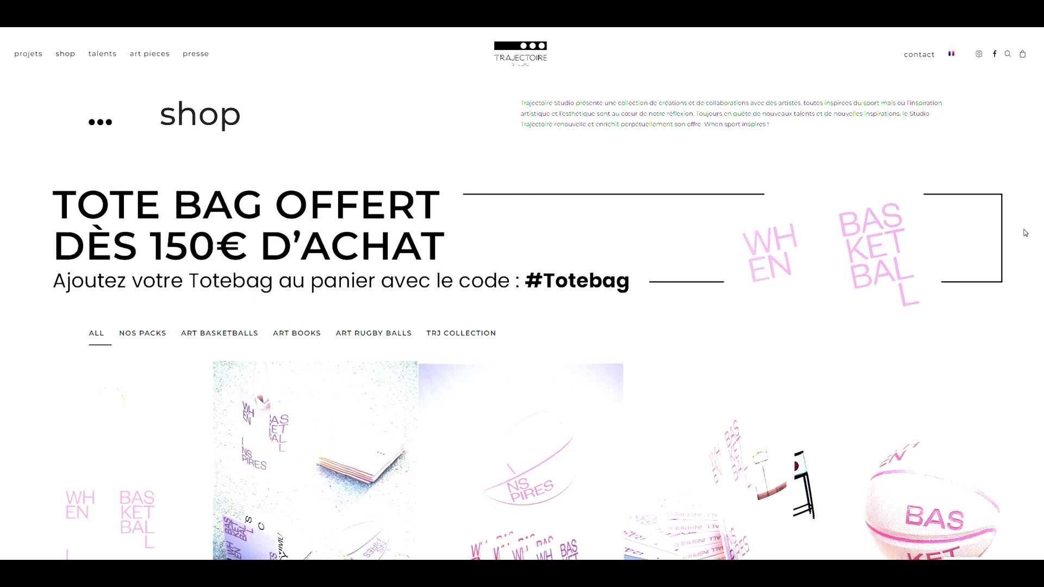
scroll(1026, 233, "down", 5)
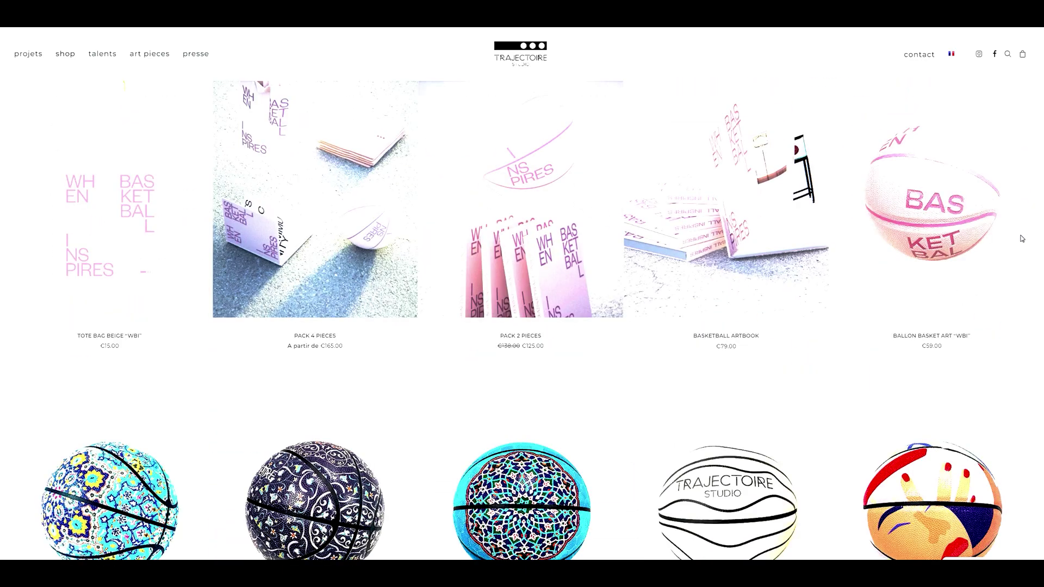
scroll(1023, 238, "down", 4)
scroll(1022, 240, "down", 2)
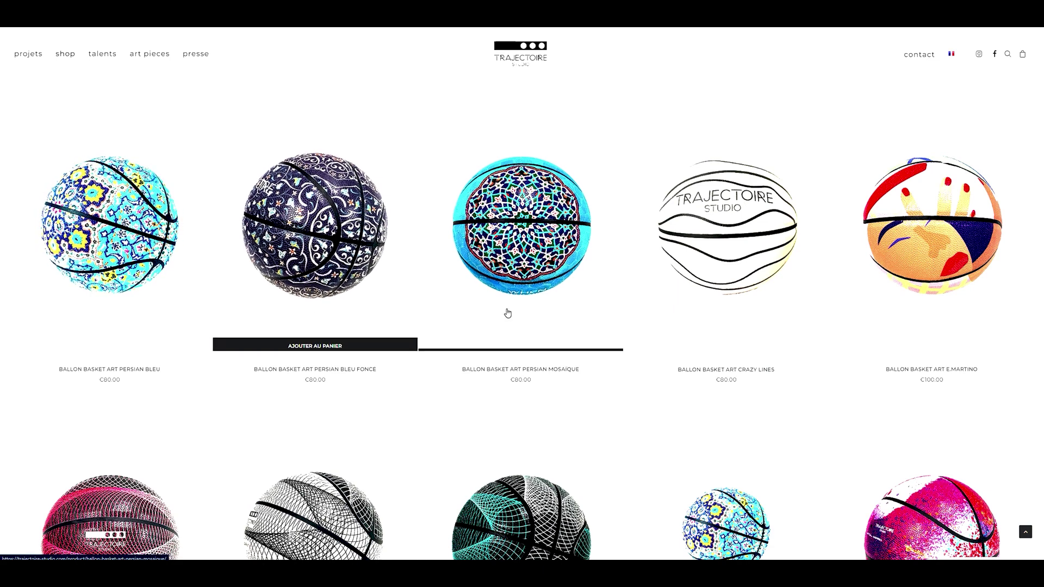
Open the BALLON BASKET ART PERSIAN BLEU product page and scroll through its images
left_click(123, 228)
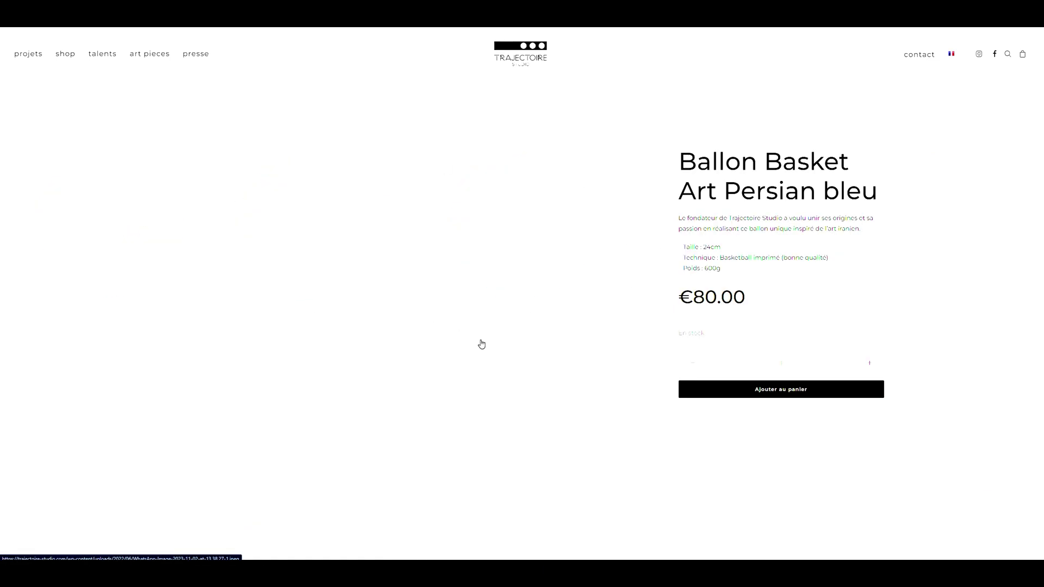
scroll(434, 336, "down", 2)
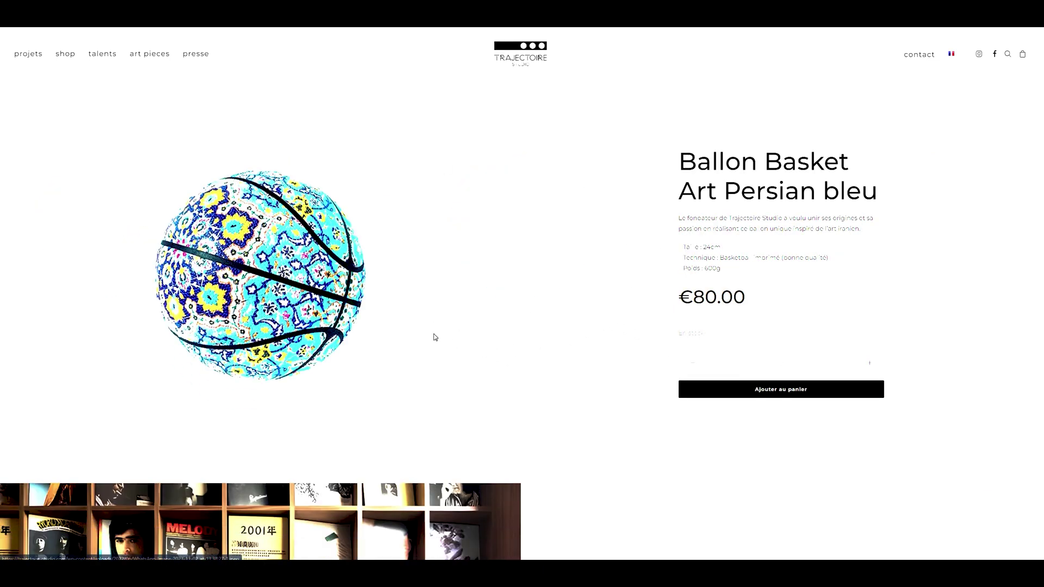
scroll(422, 500, "down", 5)
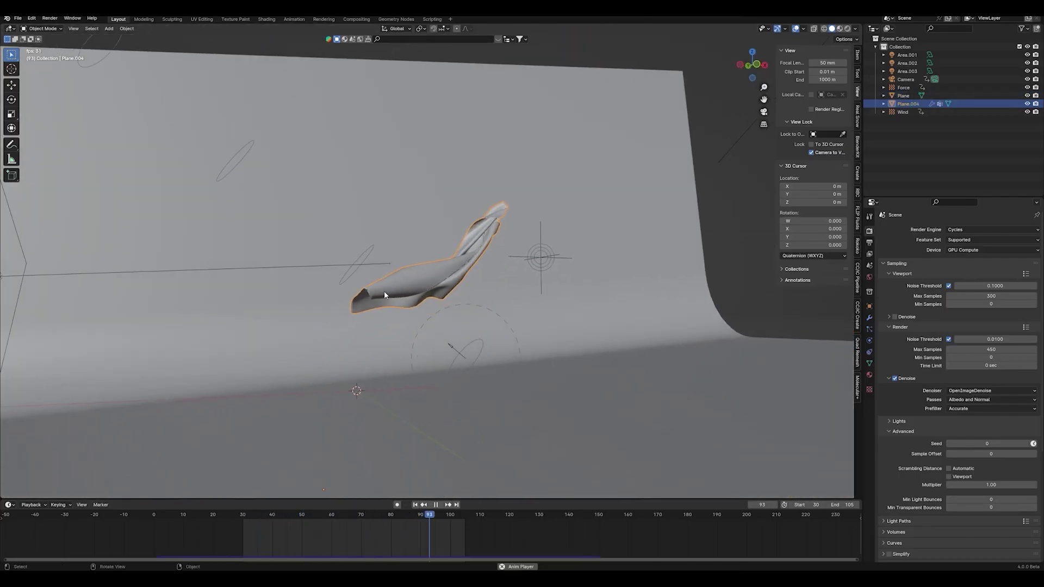
Play the cloth animation, select Plane, and lower the timeline Start frame from 30 to 0
middle_click_drag(455, 347, 292, 474)
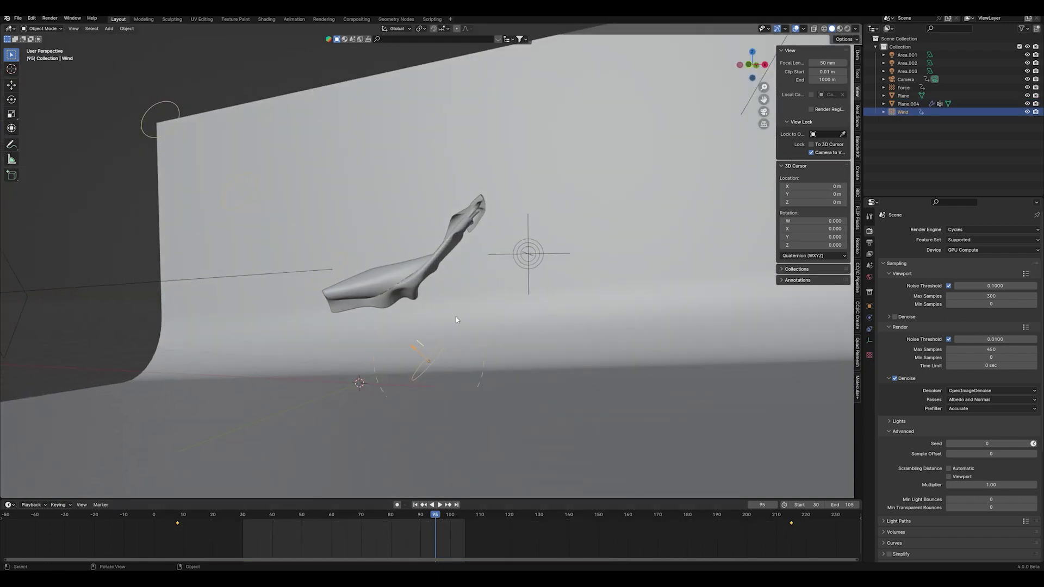
key("space")
middle_click_drag(456, 319, 499, 334)
left_click(522, 282)
middle_click_drag(522, 282, 566, 305)
left_click_drag(800, 506, 777, 506)
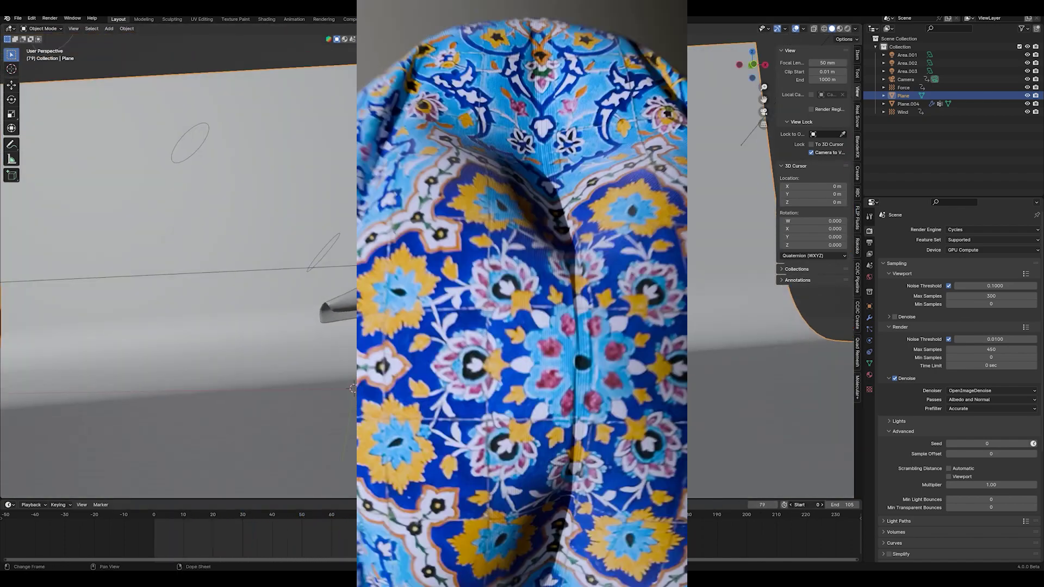
middle_click_drag(544, 300, 582, 304)
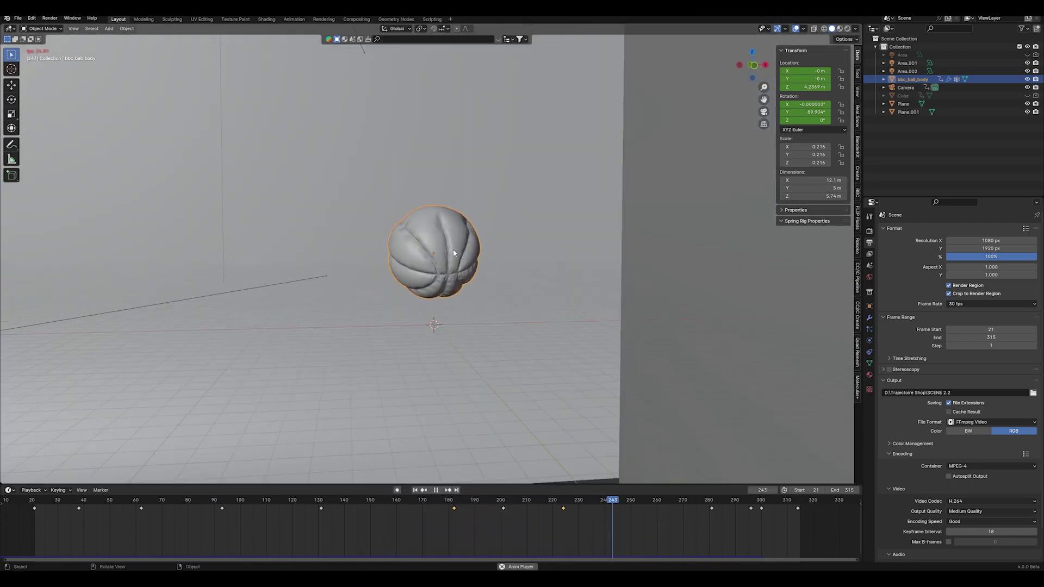
Orbit above bbc_ball_body, play and stop its animation, then bring up the interaction mode list
key("space")
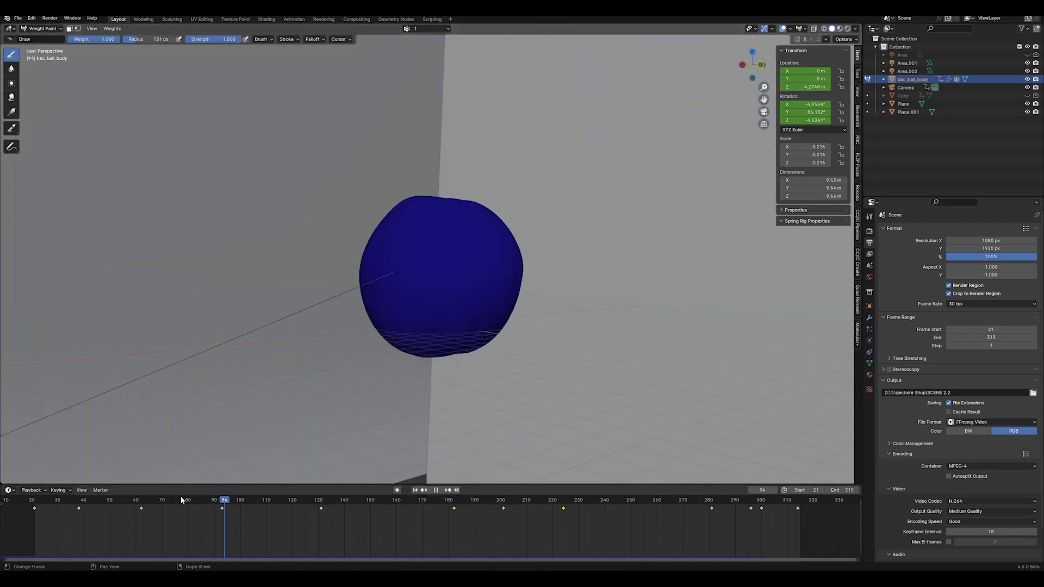
middle_click_drag(413, 326, 469, 285)
key("space")
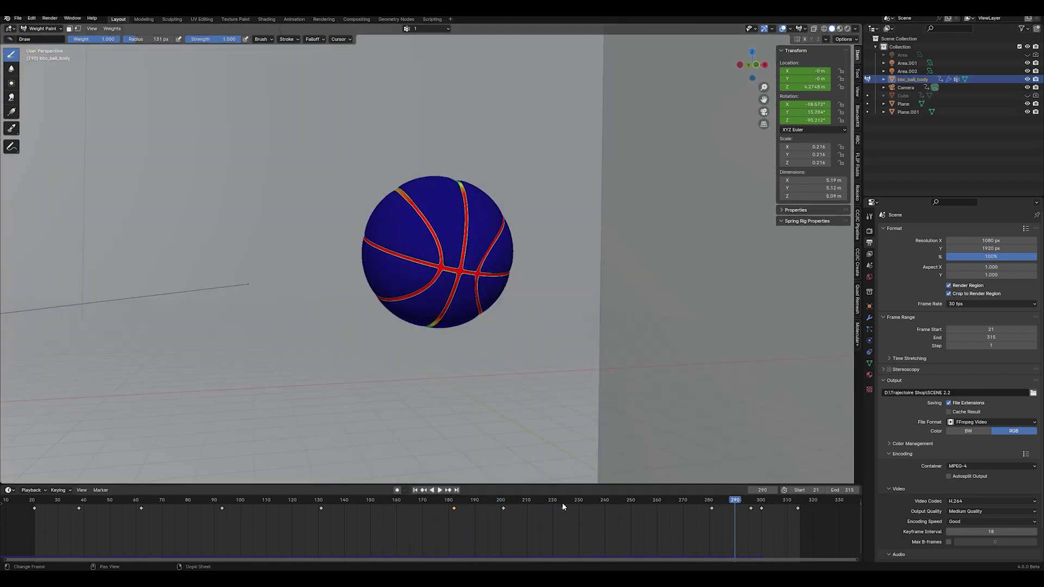
left_click(563, 507)
key("space")
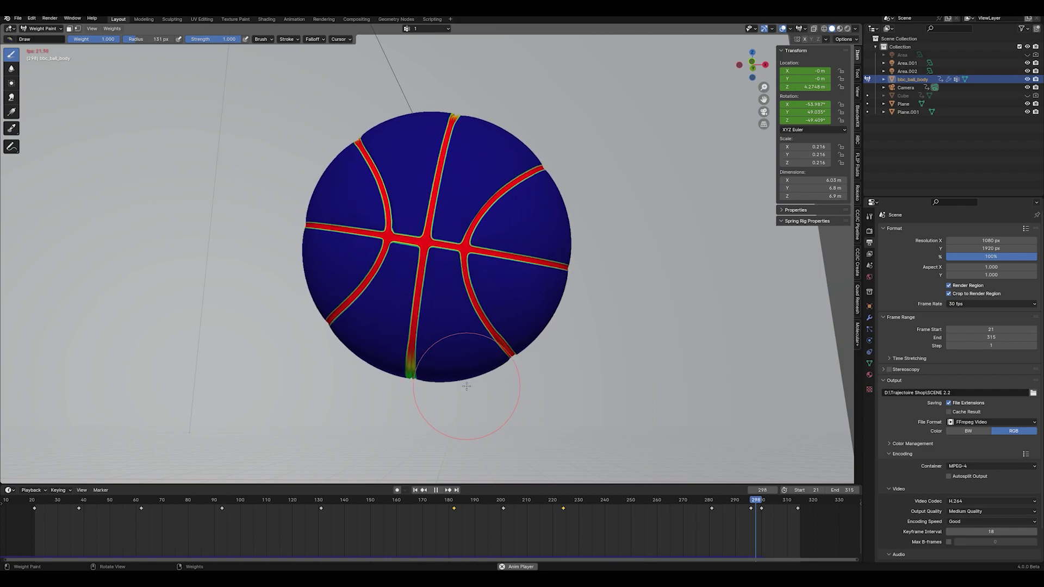
key("space")
scroll(467, 386, "down", 6)
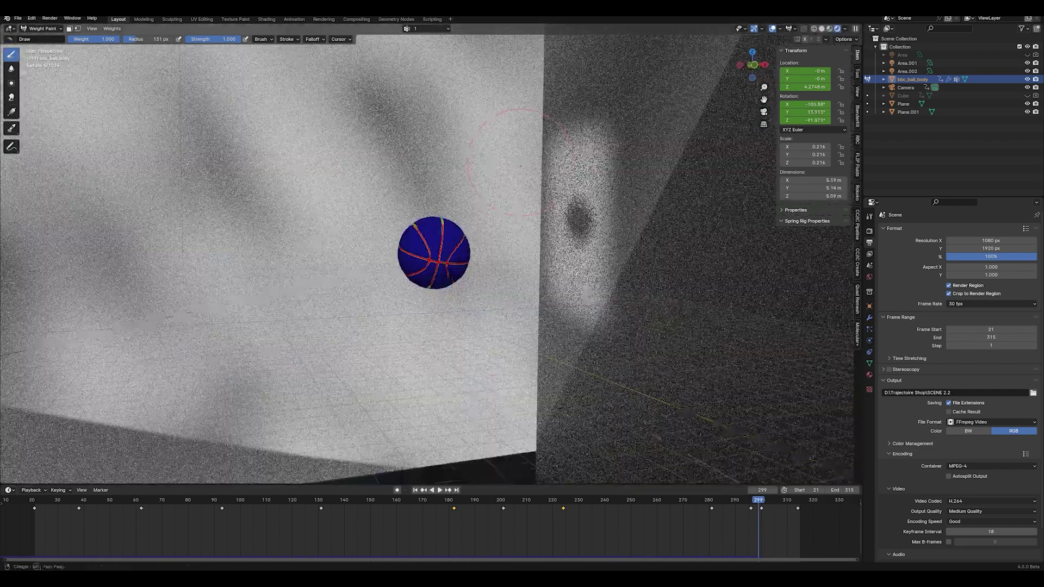
left_click(40, 29)
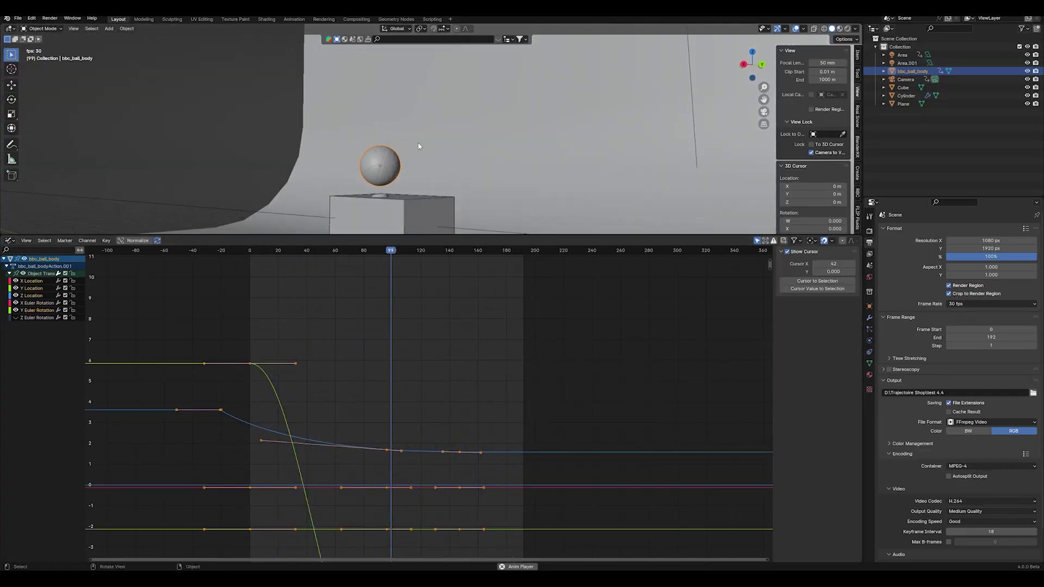
Enlarge the 3D viewport over the Graph Editor and switch it to Rendered shading
left_click_drag(544, 236, 550, 517)
left_click(847, 28)
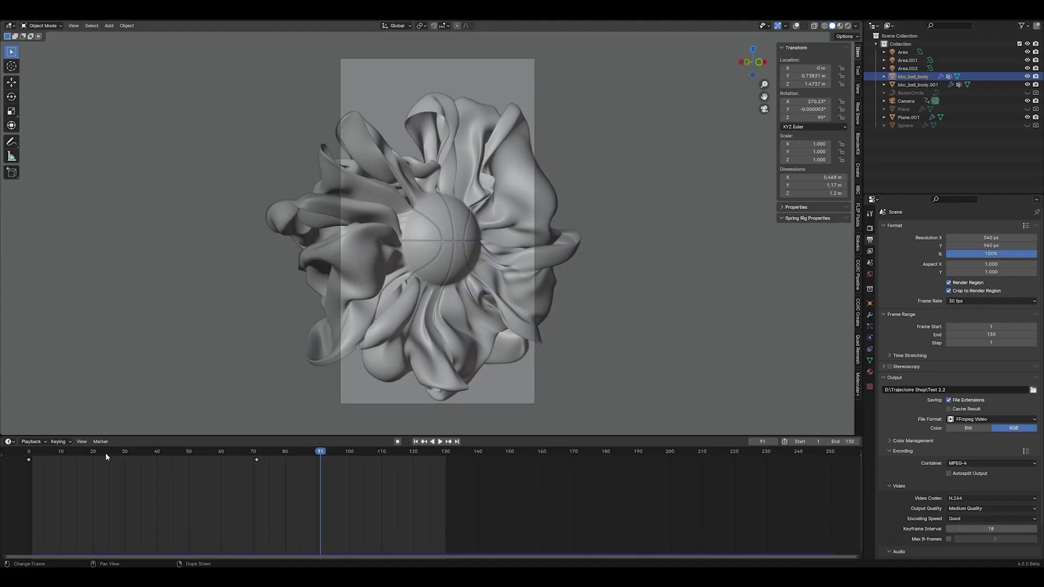
Replay the cloth wrap from the start, orbit out of camera view, and switch the ball body to Weight Paint
left_click(36, 453)
key("space")
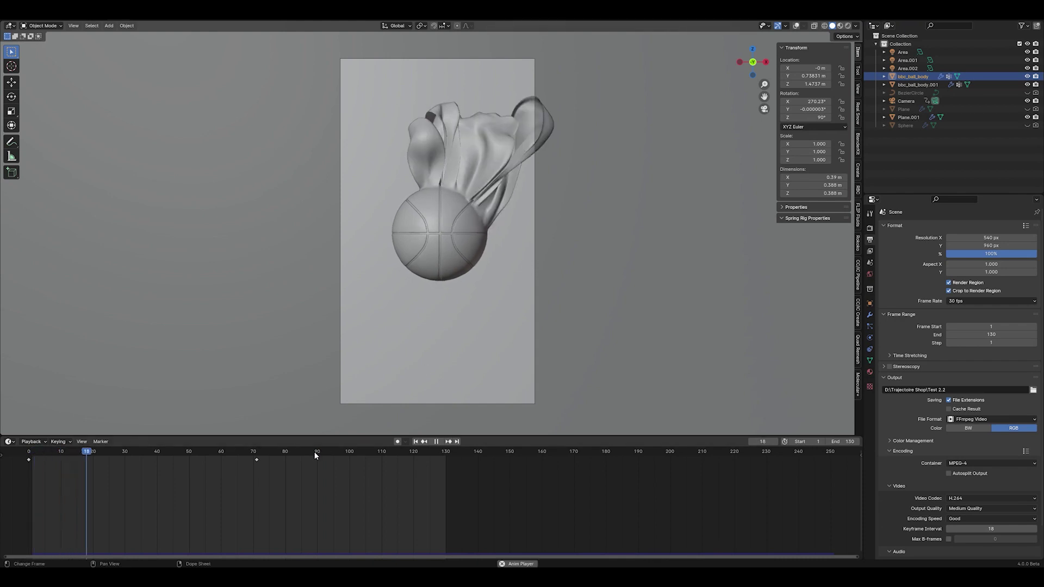
left_click(764, 110)
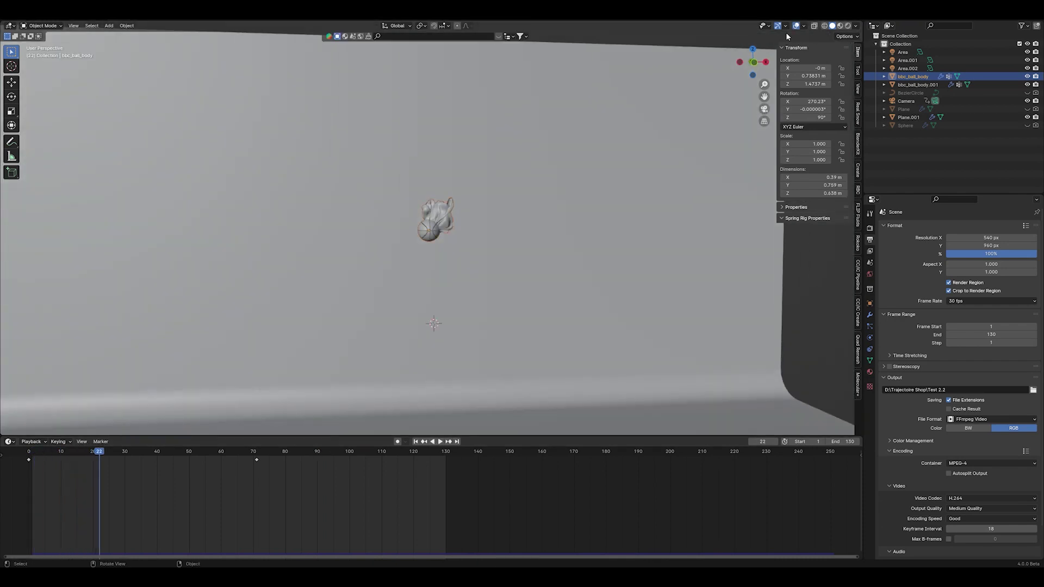
scroll(491, 230, "down", 5)
middle_click_drag(485, 228, 461, 240)
scroll(462, 218, "up", 4)
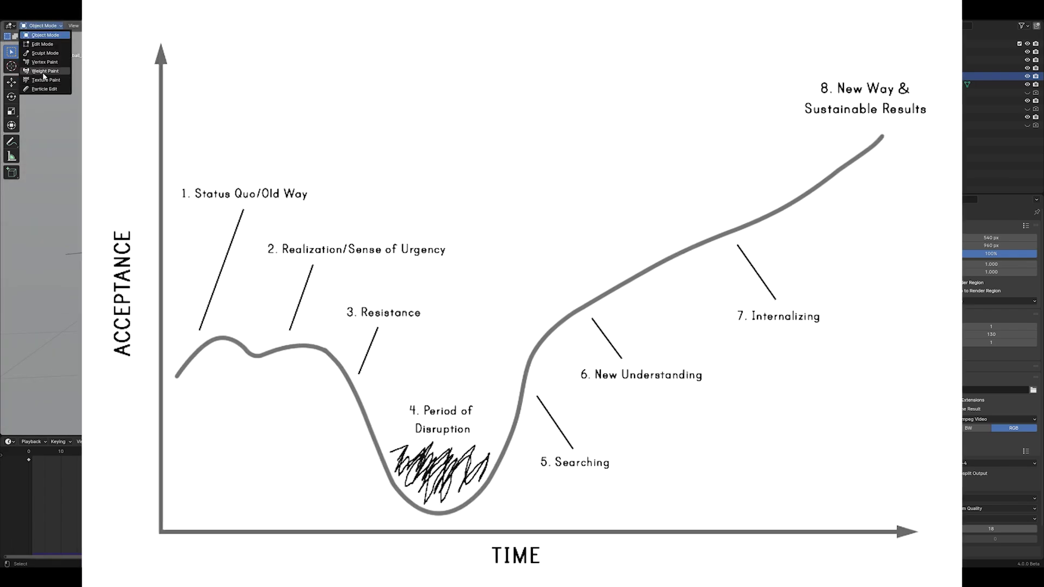
left_click(45, 71)
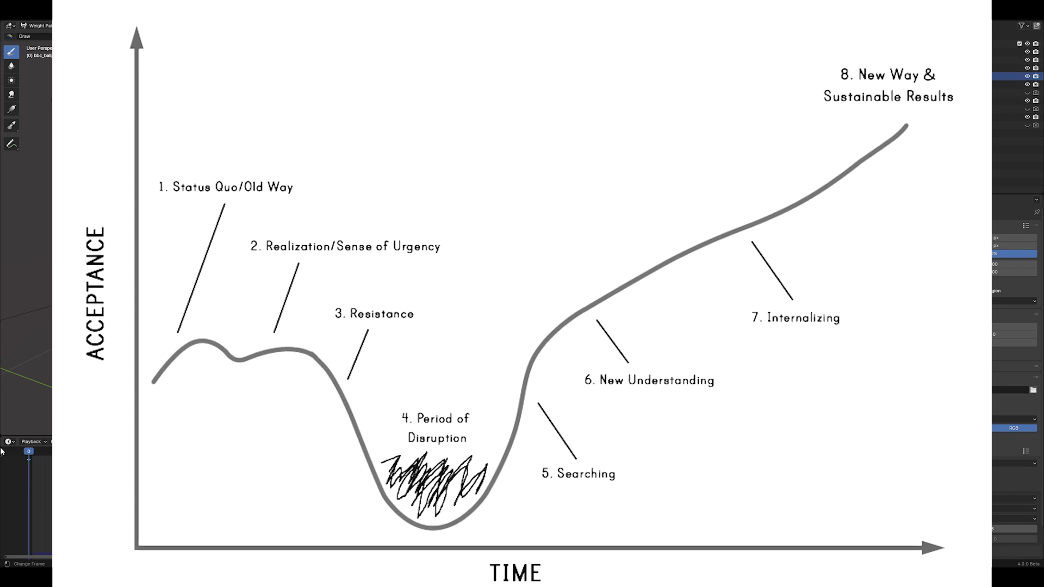
Restart playback near frame 4, orbit the weight-painted cloth, and stop at frame 102
left_click(42, 451)
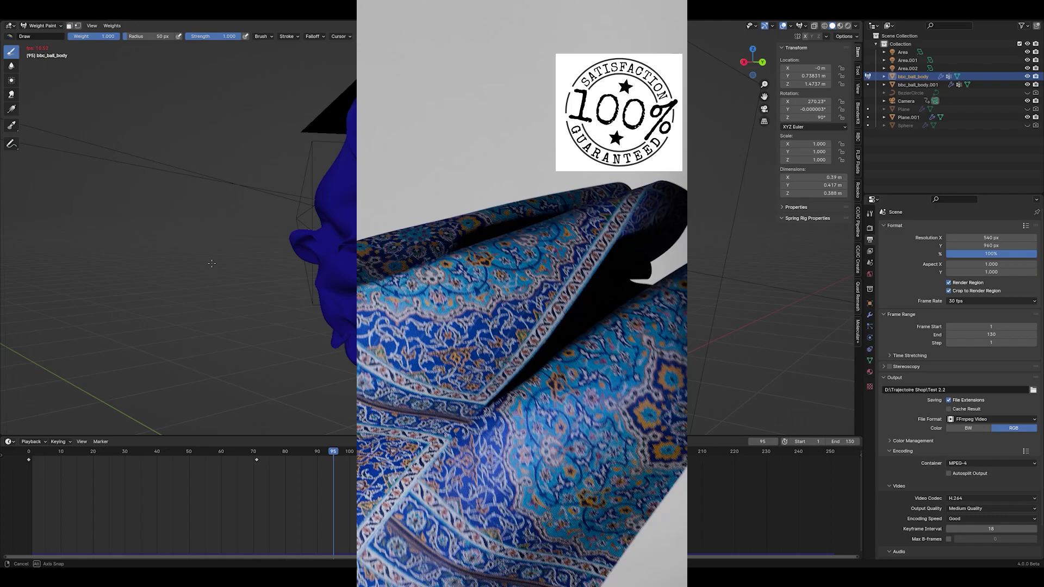
middle_click_drag(203, 277, 268, 276)
key("space")
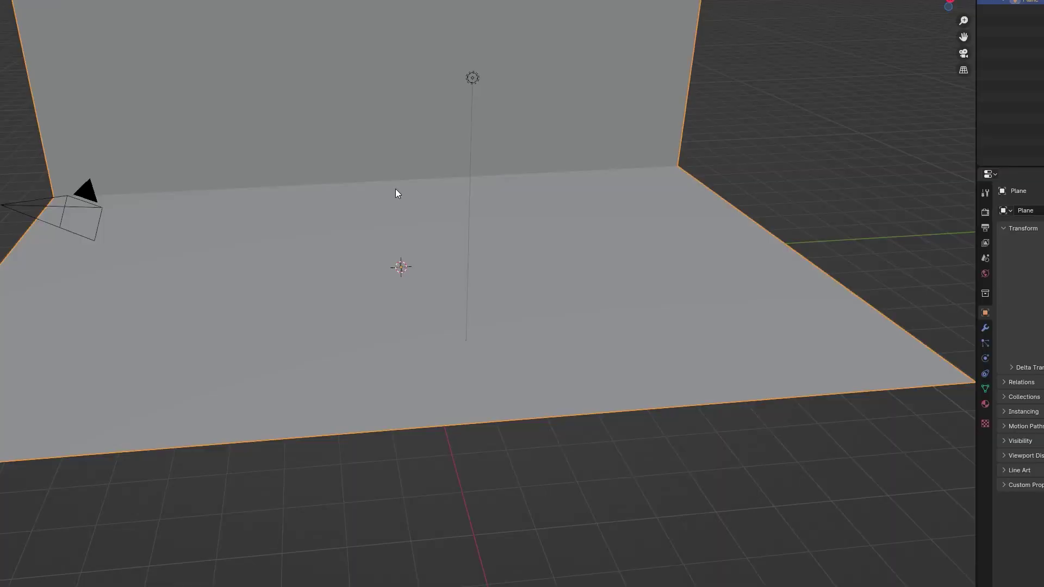
Add a cube, scale it along Z, and switch to front view
key("shift+a")
mouse_move(396, 188)
left_click(439, 200)
key("s")
key("z")
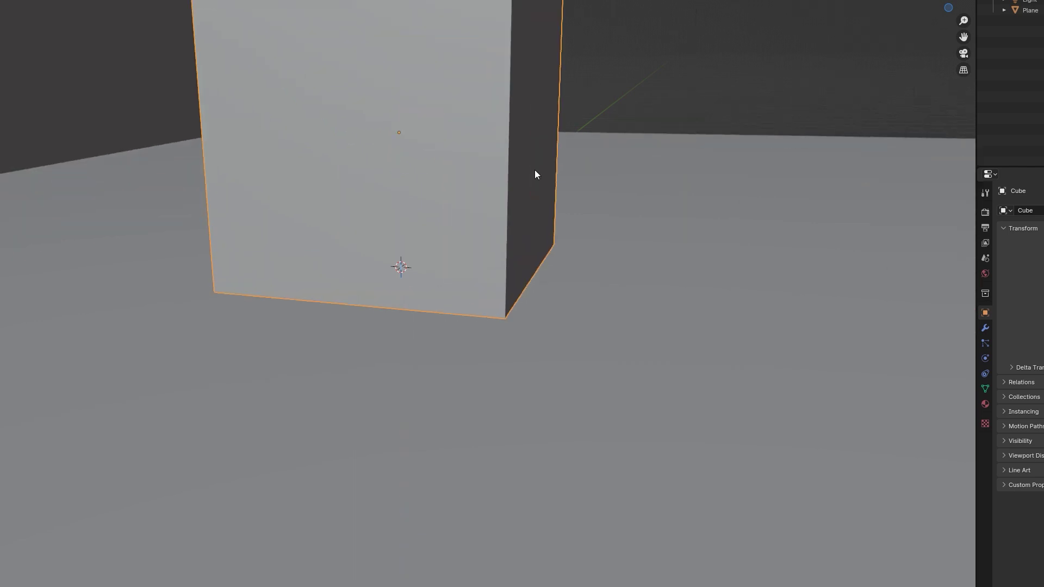
key("KP_1")
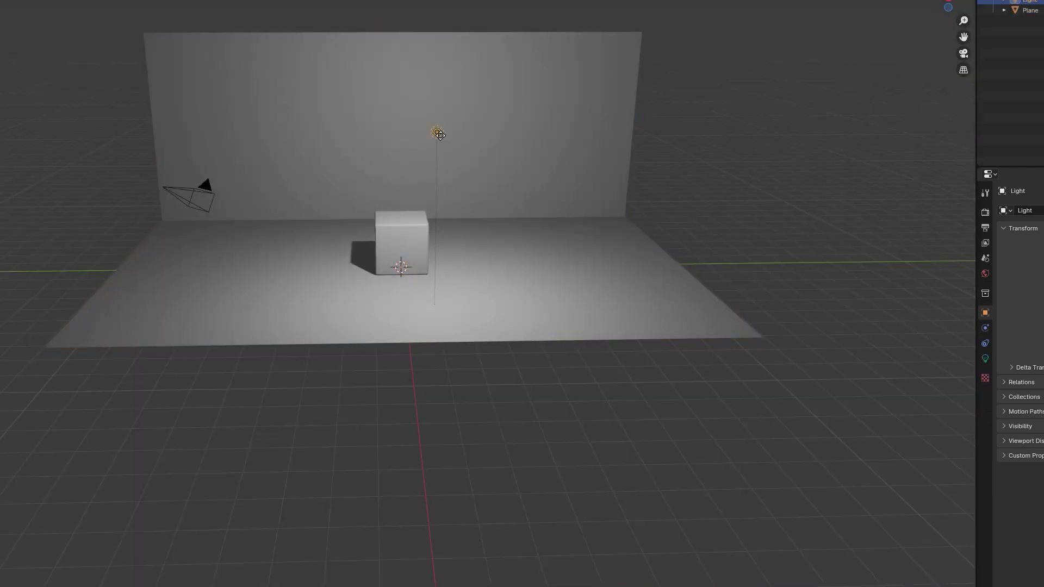
Replace the old light with a new light moved straight up above the cube
key("Delete")
key("shift+a")
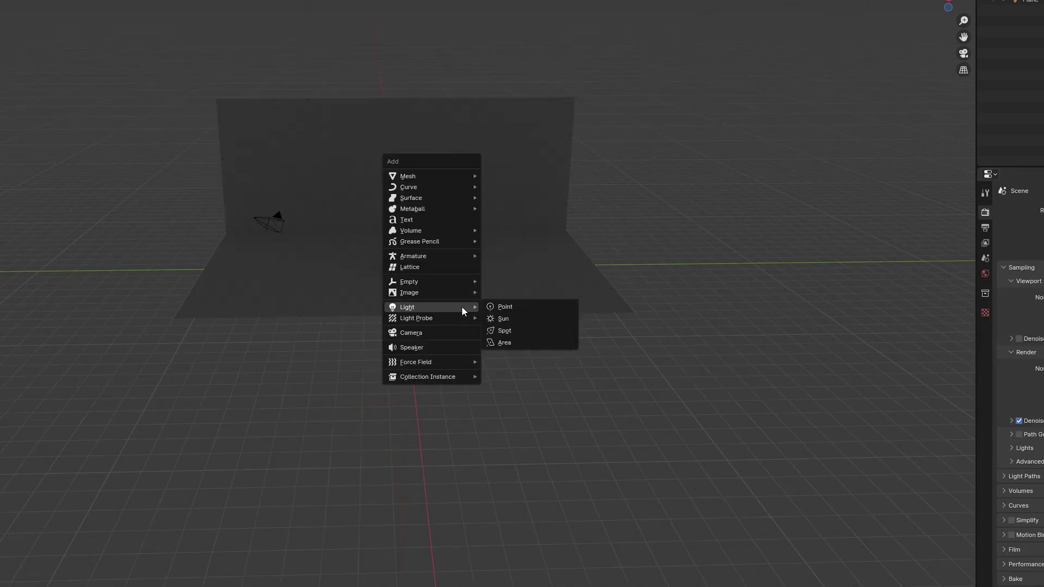
left_click(503, 305)
key("g")
key("z")
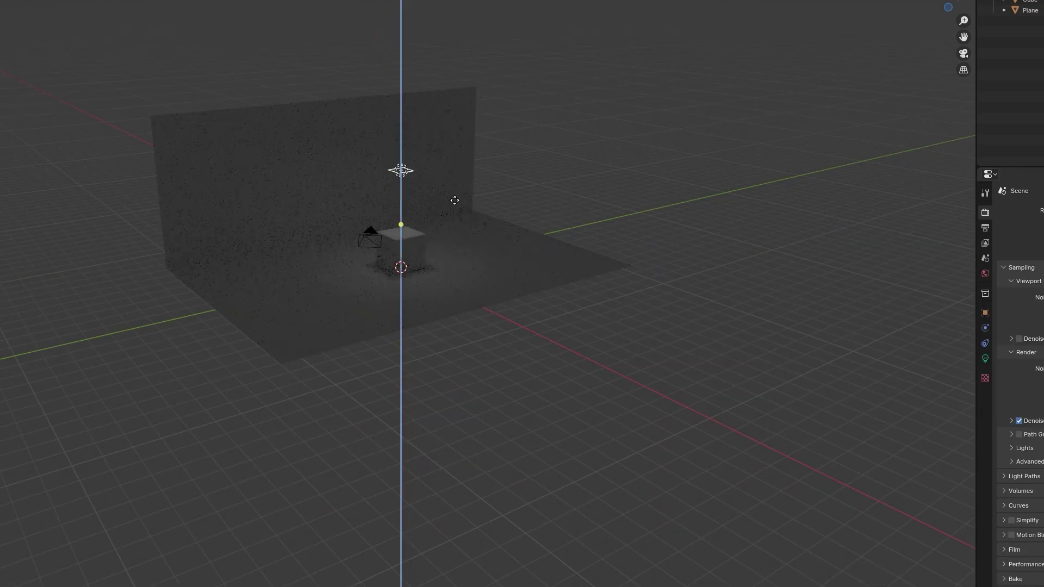
left_click(455, 200)
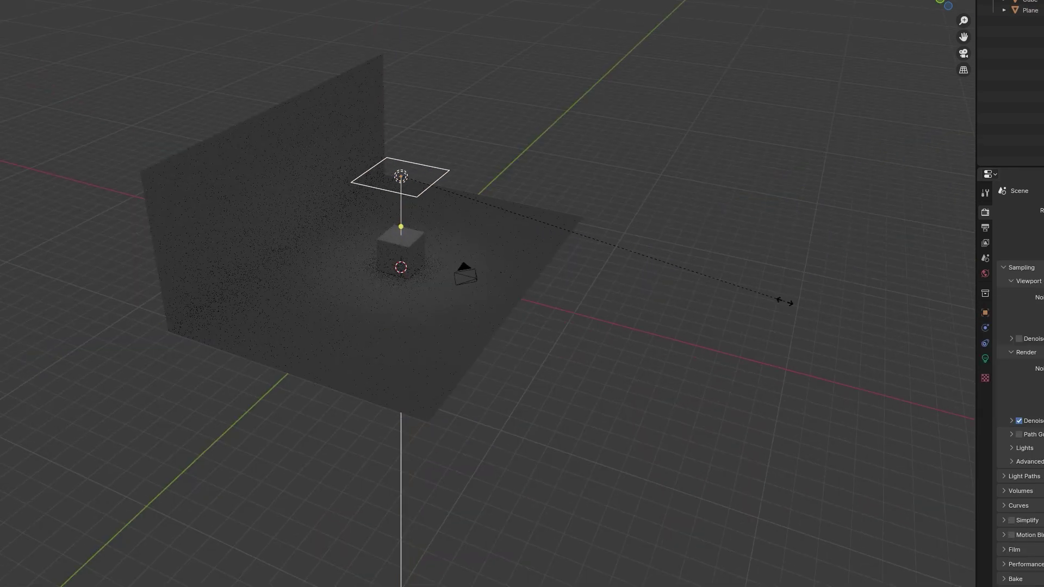
left_click(930, 13)
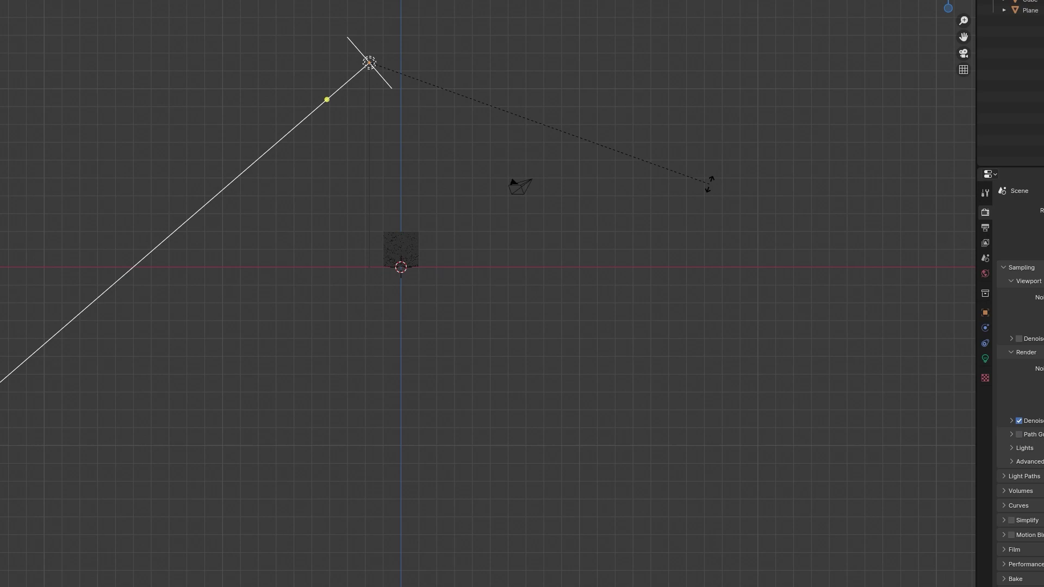
Orbit around the scene and select the L-shaped floor-and-wall backdrop Plane
middle_click_drag(490, 179, 799, 310)
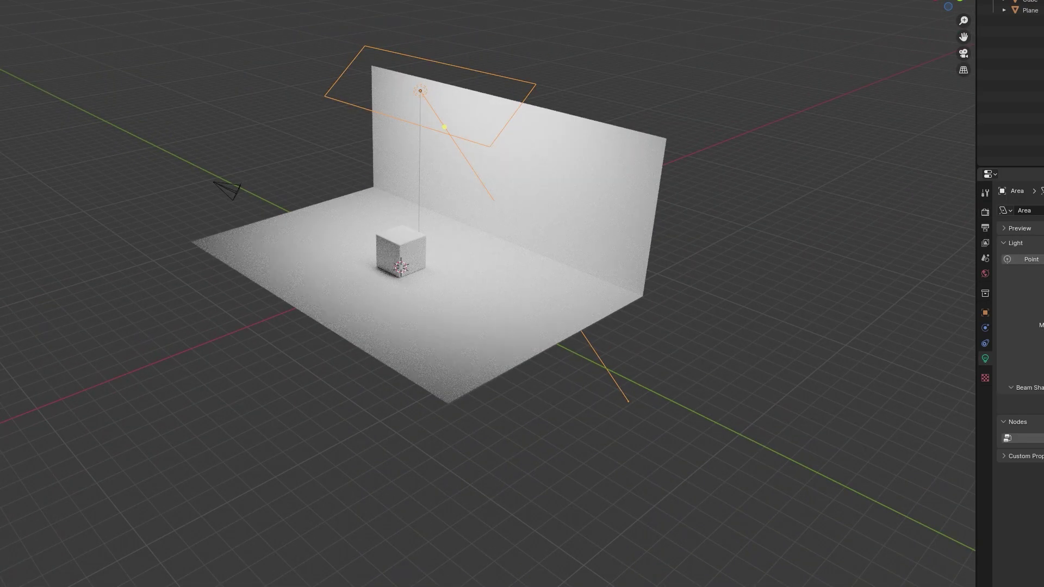
middle_click_drag(612, 235, 997, 158)
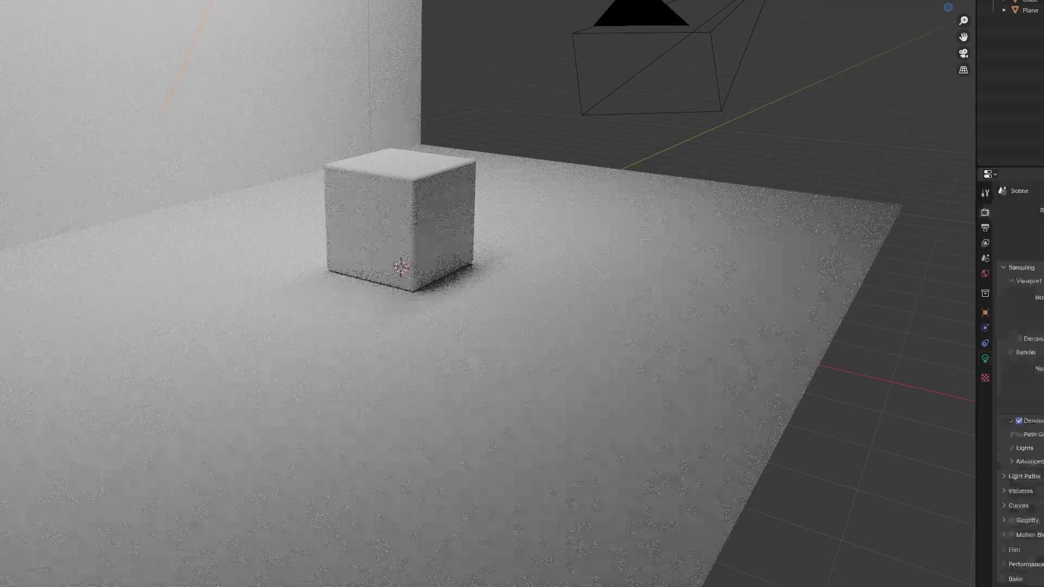
middle_click_drag(489, 244, 441, 379)
left_click(441, 379)
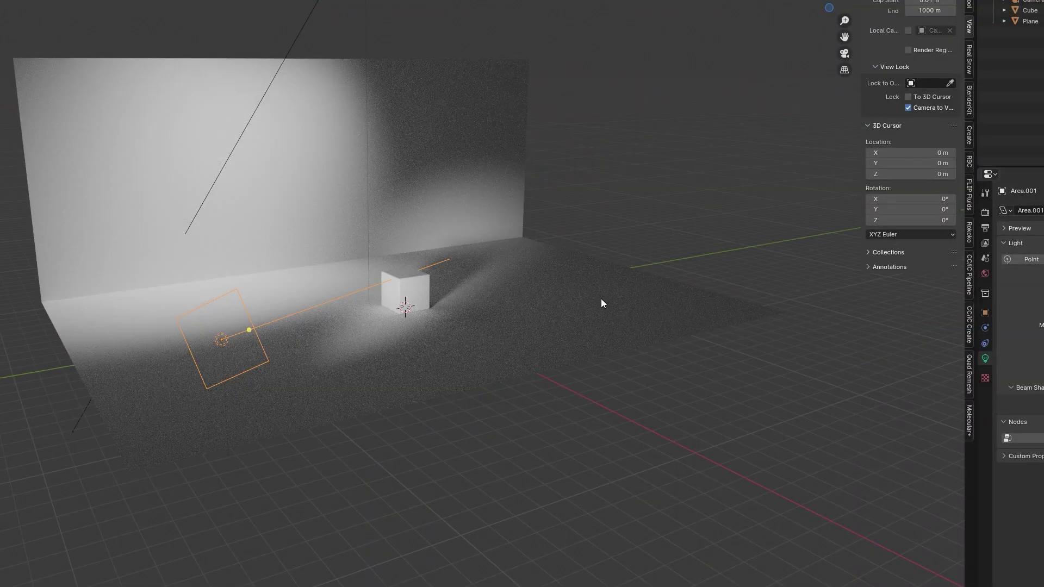
scroll(601, 304, "down", 3)
middle_click_drag(732, 345, 625, 82)
scroll(552, 69, "up", 6)
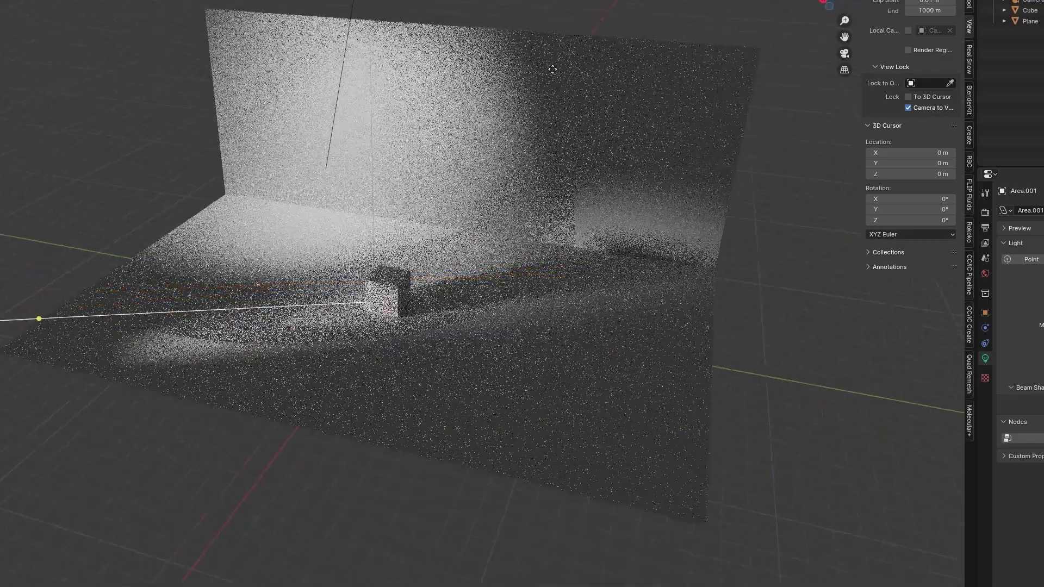
scroll(552, 69, "down", 3)
Look through the scene camera and reframe it to show the cube's right face
key("KP_0")
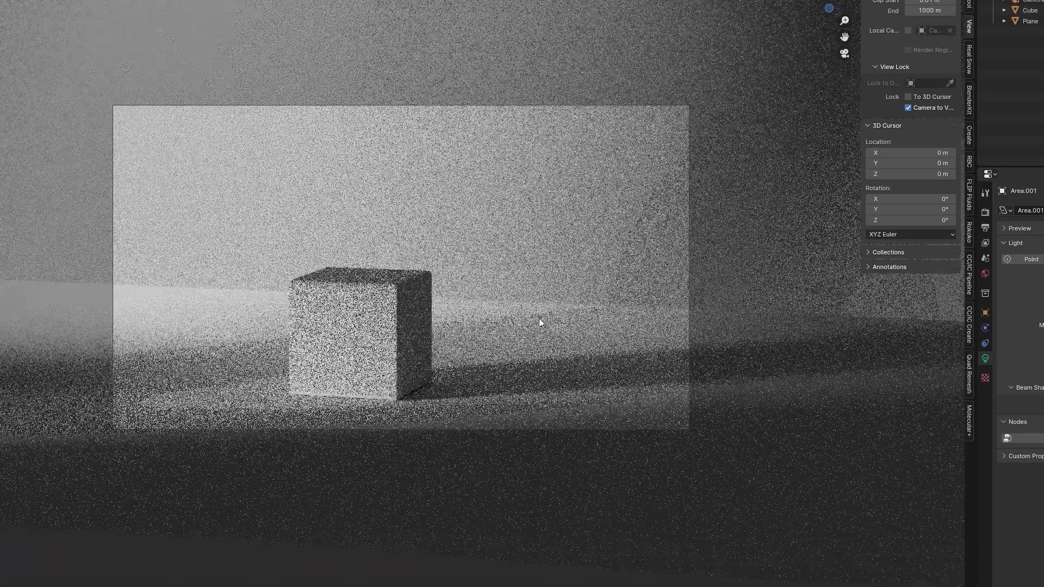
middle_click_drag(539, 316, 674, 244)
left_click(985, 228)
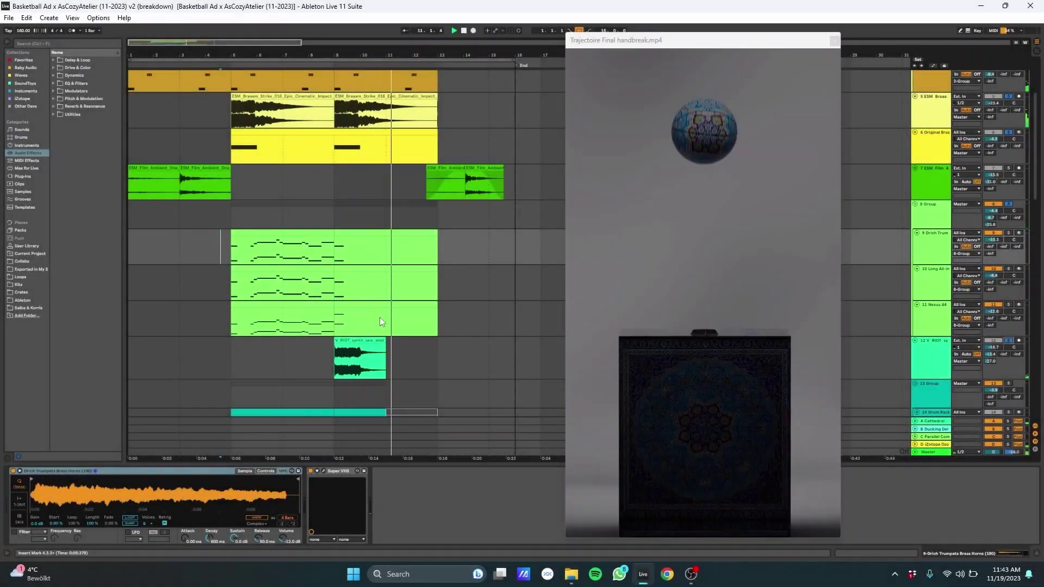
left_click(222, 282)
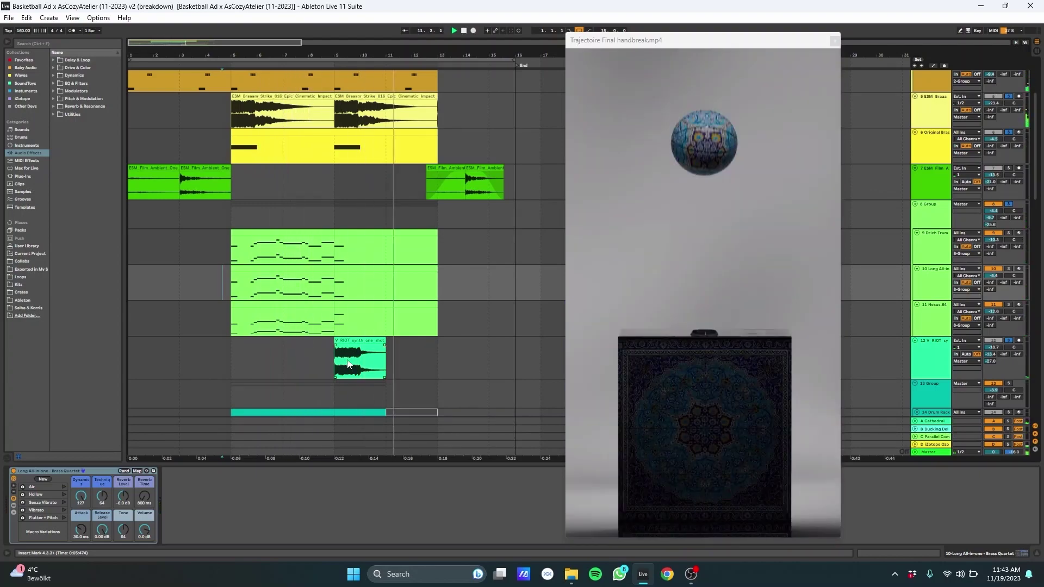
scroll(438, 215, "up", 2)
key("Home")
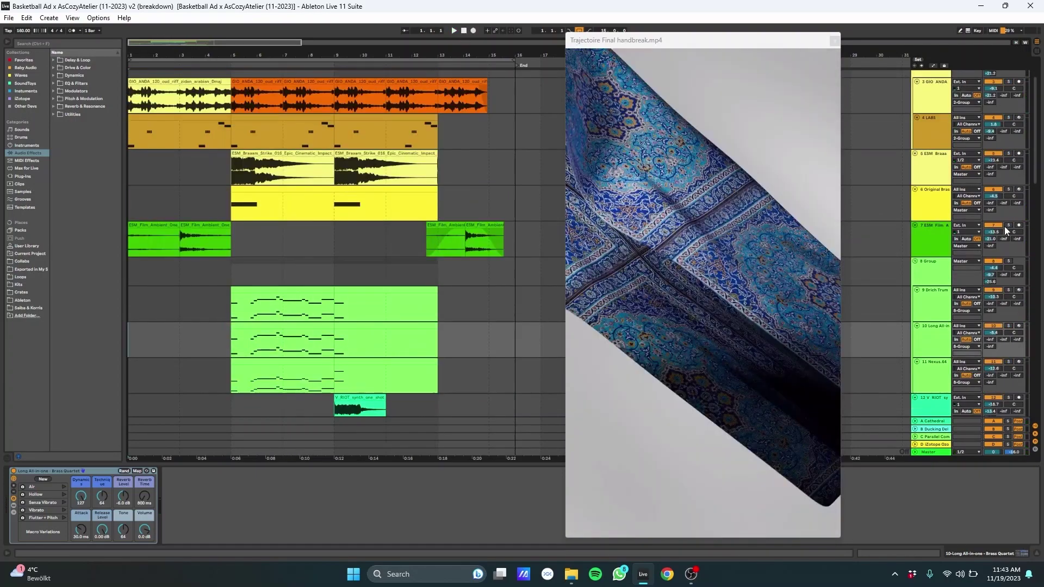
scroll(299, 207, "up", 1)
scroll(164, 194, "down", 2)
scroll(165, 194, "up", 3, "ctrl")
scroll(202, 197, "down", 4, "ctrl")
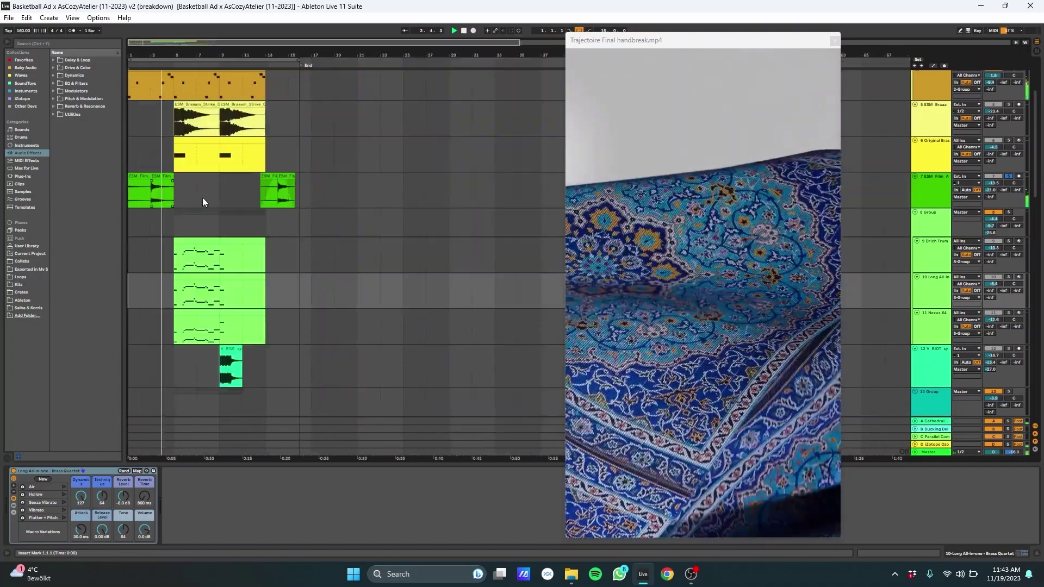
scroll(305, 291, "down", 5)
left_click(166, 278)
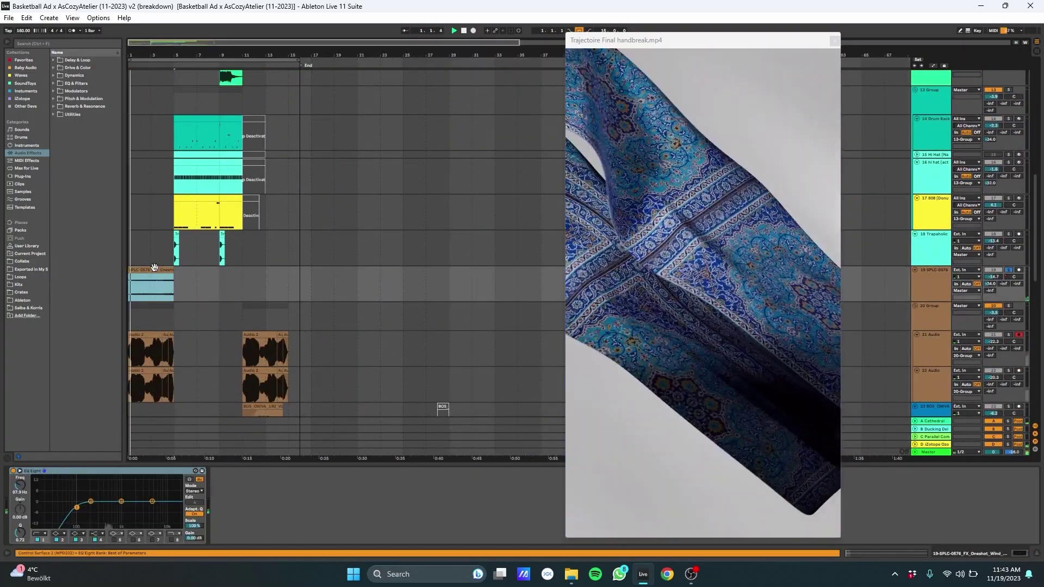
scroll(491, 297, "up", 2)
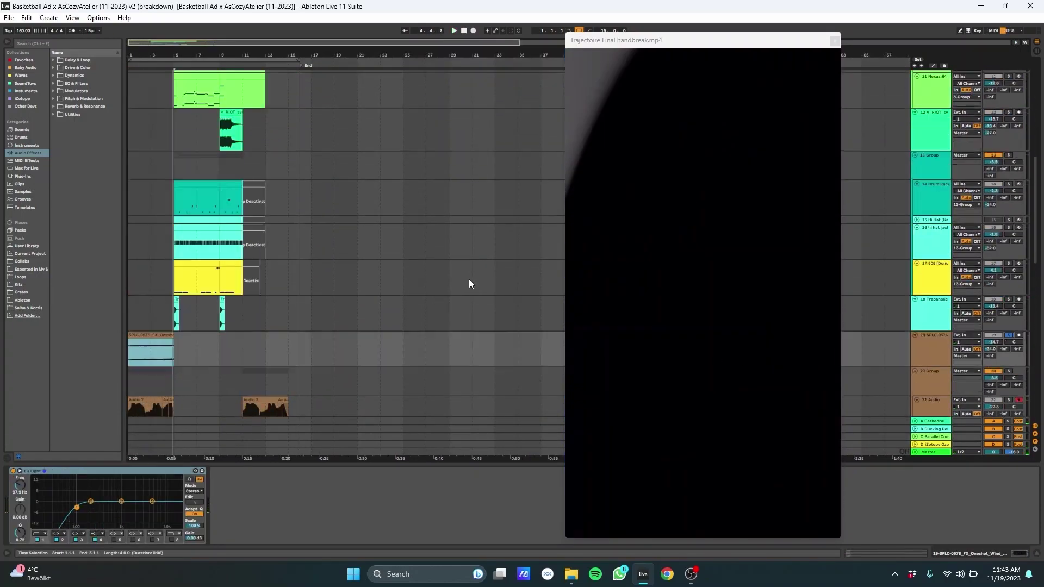
scroll(326, 282, "down", 4)
left_click(163, 277)
key("space")
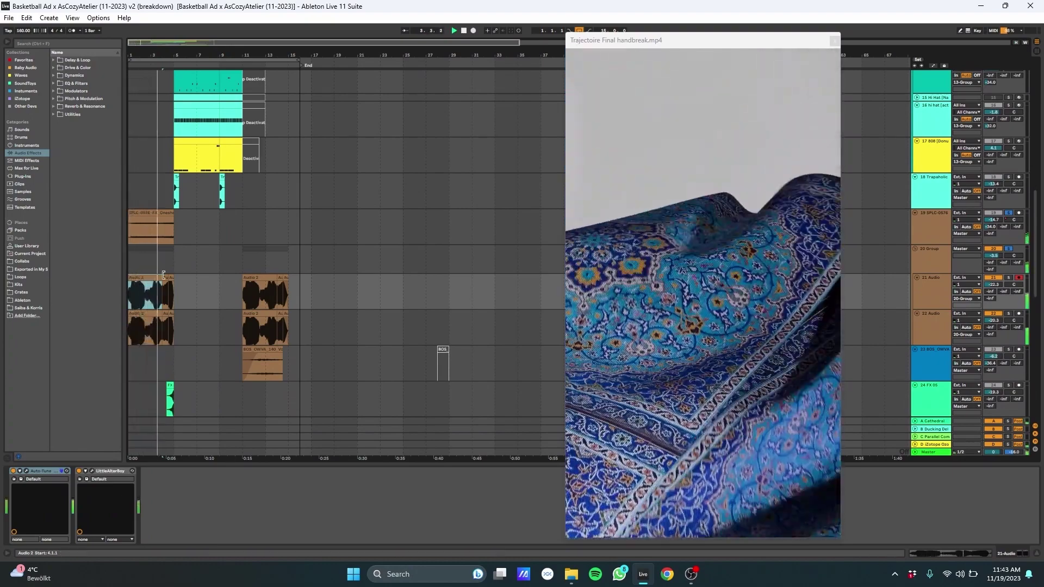
scroll(1000, 206, "up", 4)
scroll(1004, 207, "up", 4)
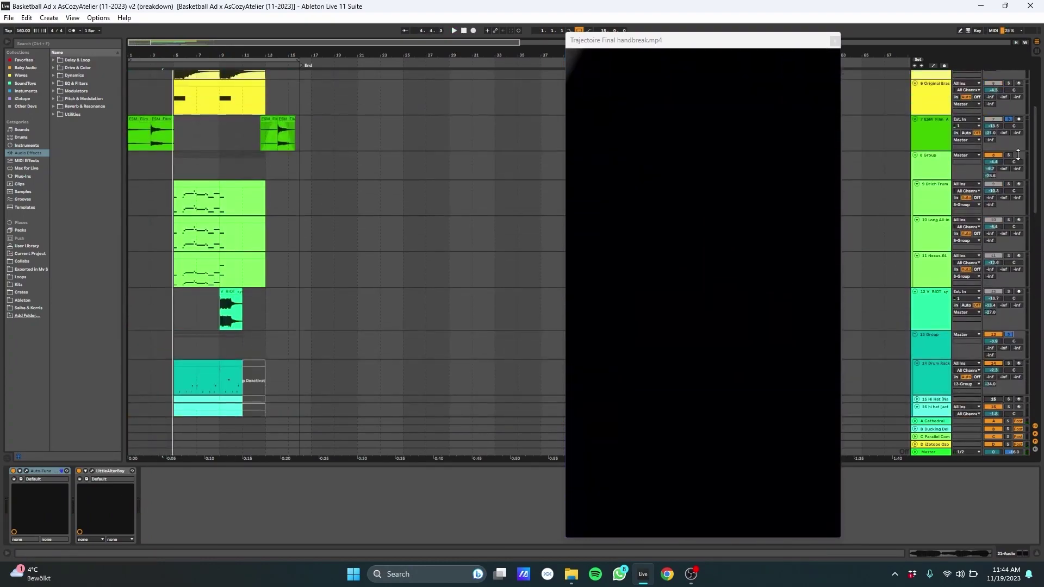
scroll(1013, 114, "down", 5)
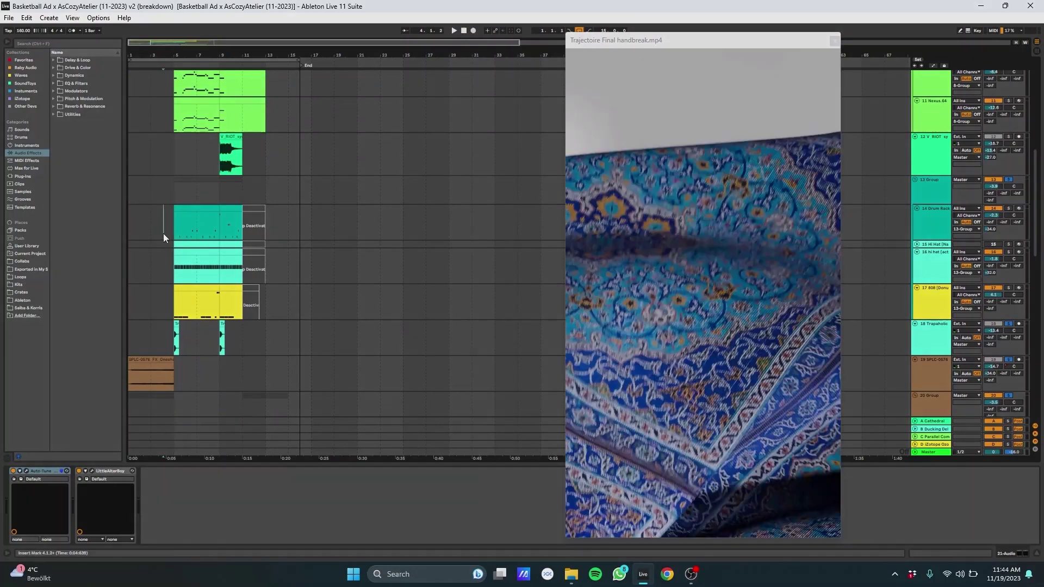
left_click(163, 233)
scroll(399, 275, "up", 3, "ctrl")
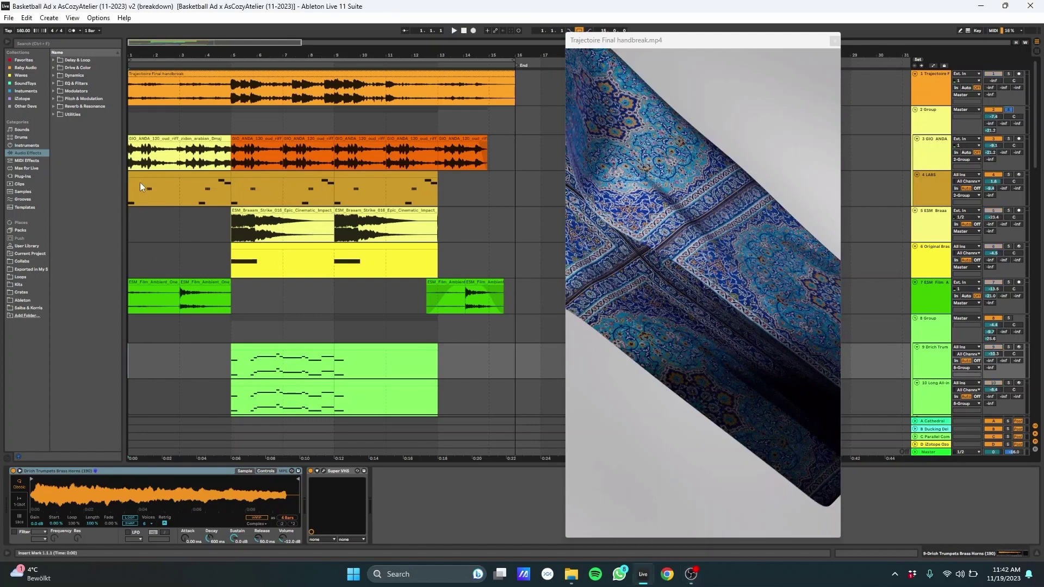
Play the Basketball Ad arrangement, restart playback from 4.3.2, and scroll to the drum tracks
key("space")
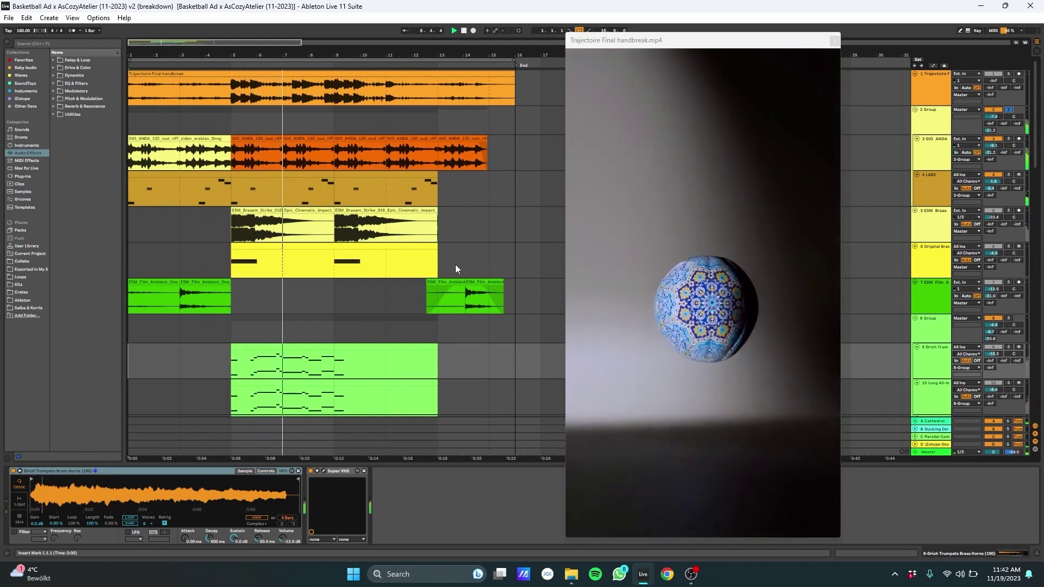
scroll(220, 279, "down", 3)
left_click(220, 279)
key("space")
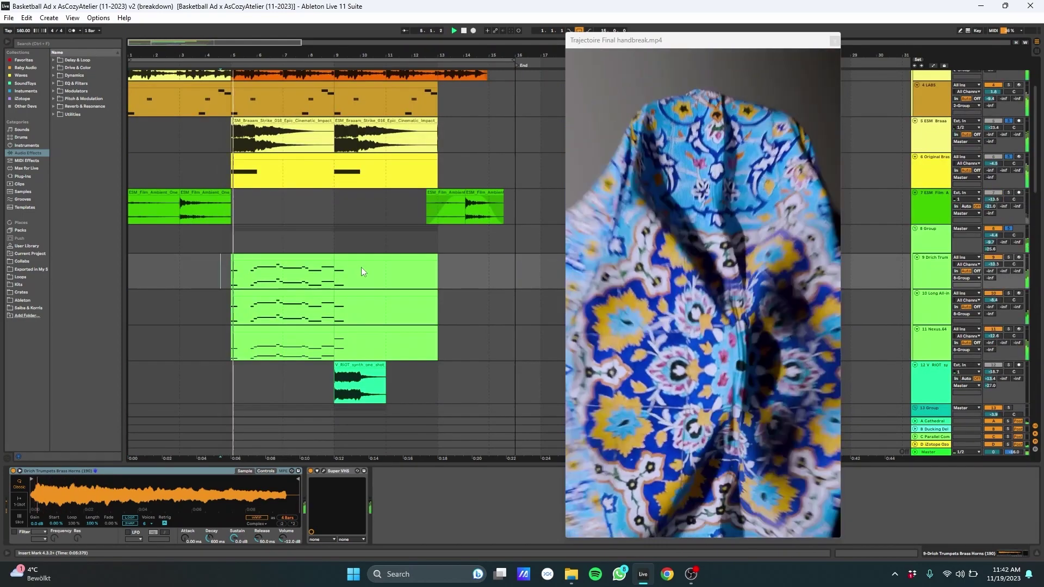
scroll(361, 266, "down", 1)
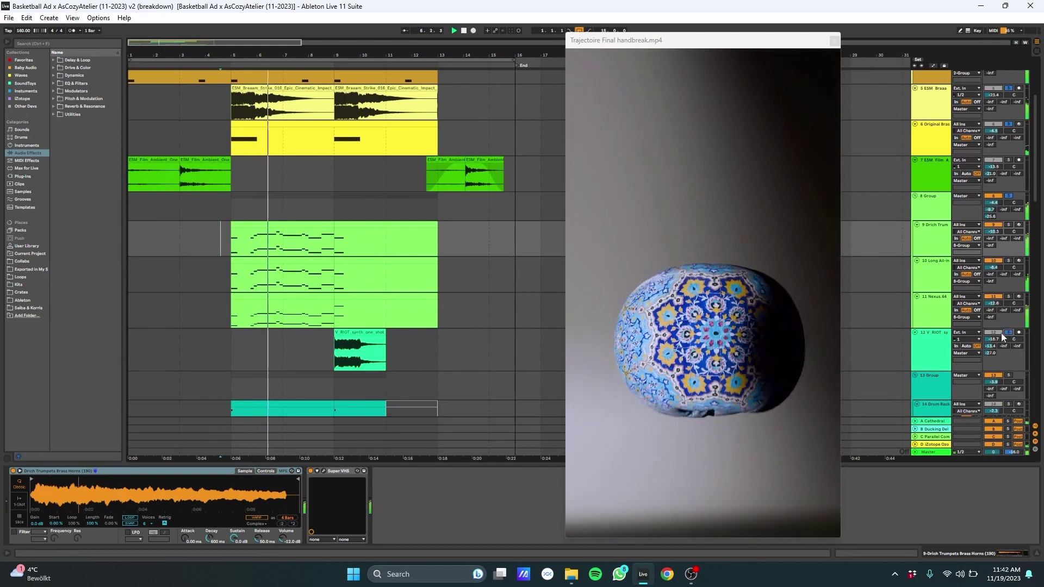
scroll(346, 320, "up", 1)
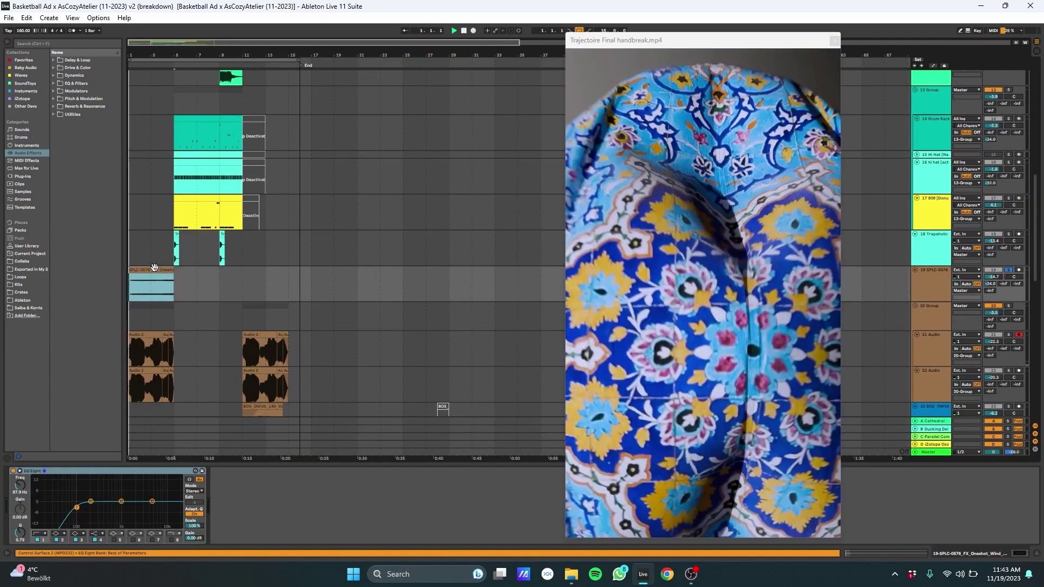
Play the Basketball Ad arrangement from bar 1 and select the Audio 2 clip on track 21
key("space")
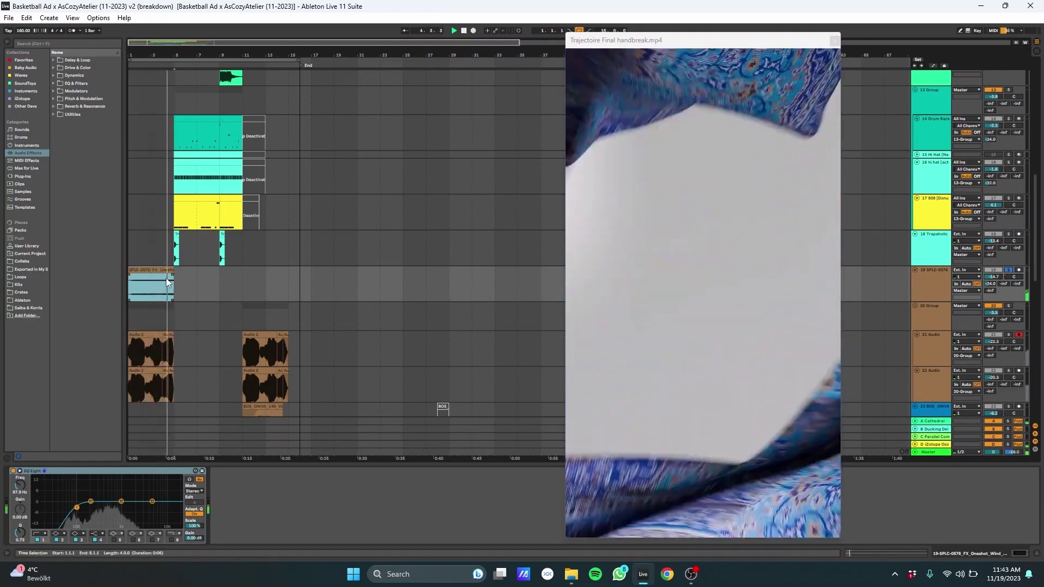
scroll(994, 321, "down", 3)
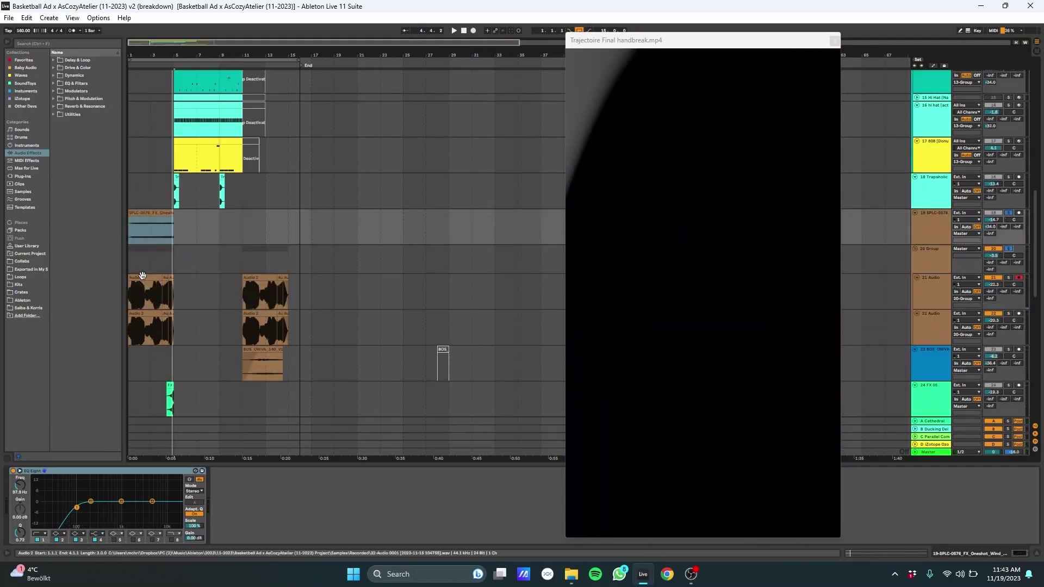
key("space")
key("space")
left_click(162, 277)
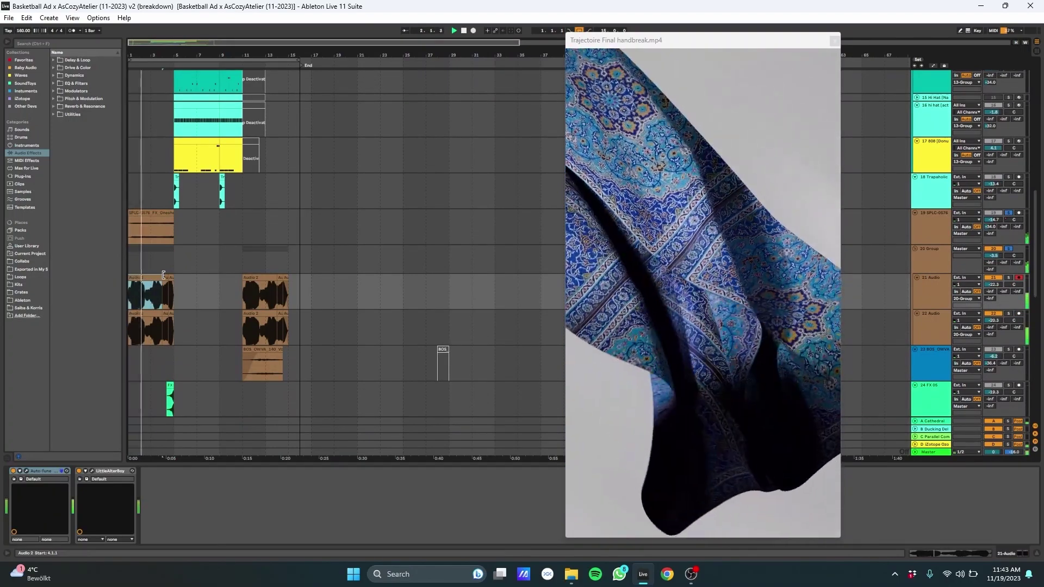
Bring the lower effects tracks into view and select track 25, FX 10 128 BPM
scroll(162, 276, "down", 5)
scroll(218, 283, "up", 2, "ctrl")
left_click(359, 266)
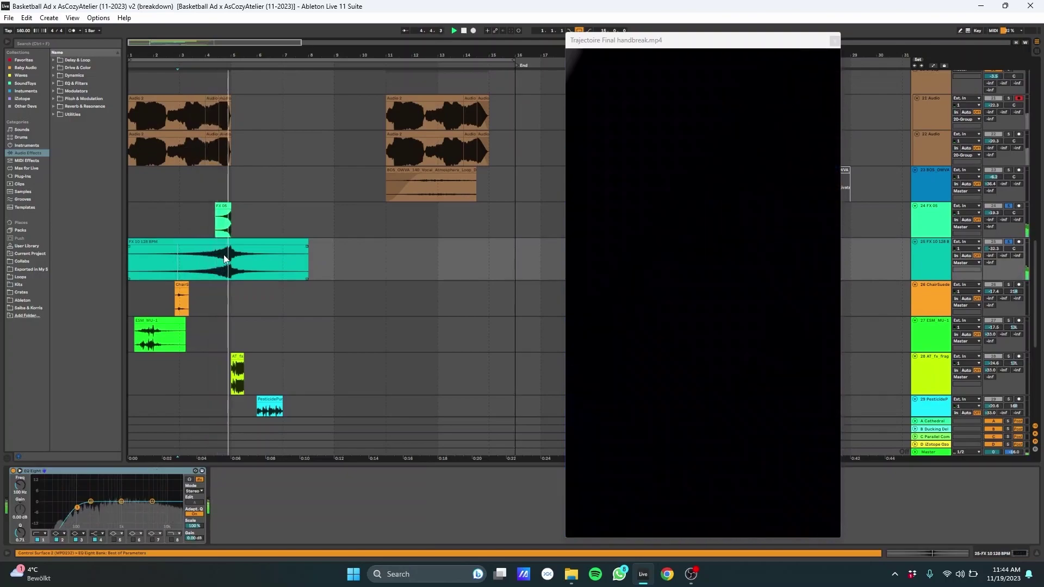
Mark bar 11 on the VEC4 sweep track 35, then replay the sound effects from near the start
scroll(295, 318, "down", 8)
left_click(388, 380)
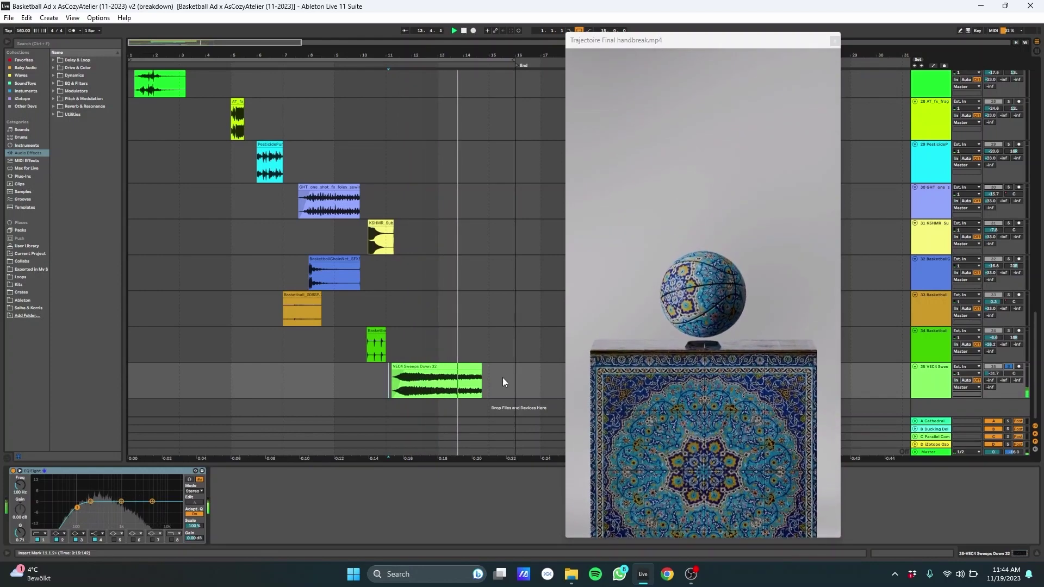
scroll(503, 378, "up", 3)
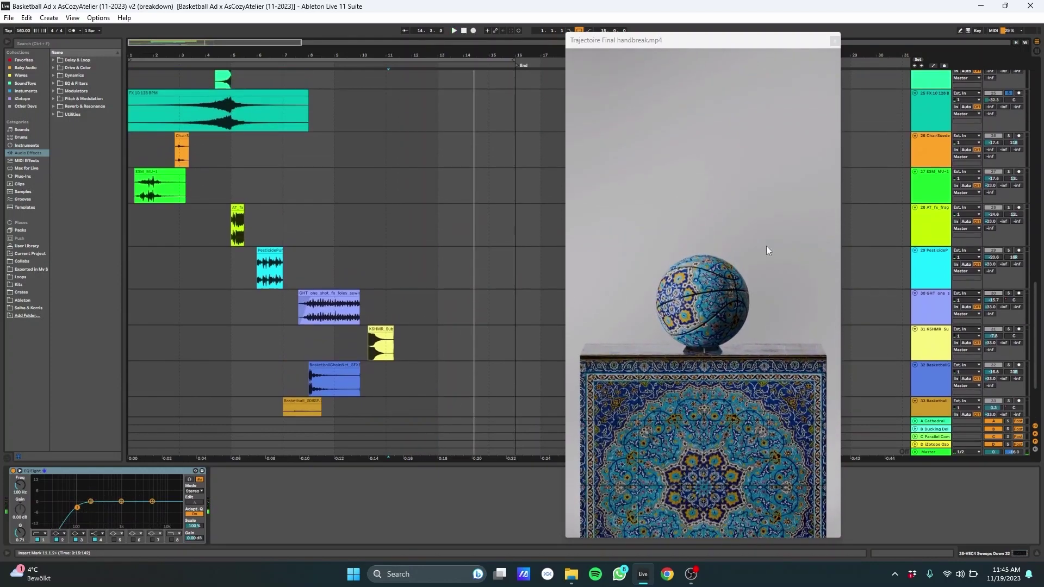
left_click(136, 205)
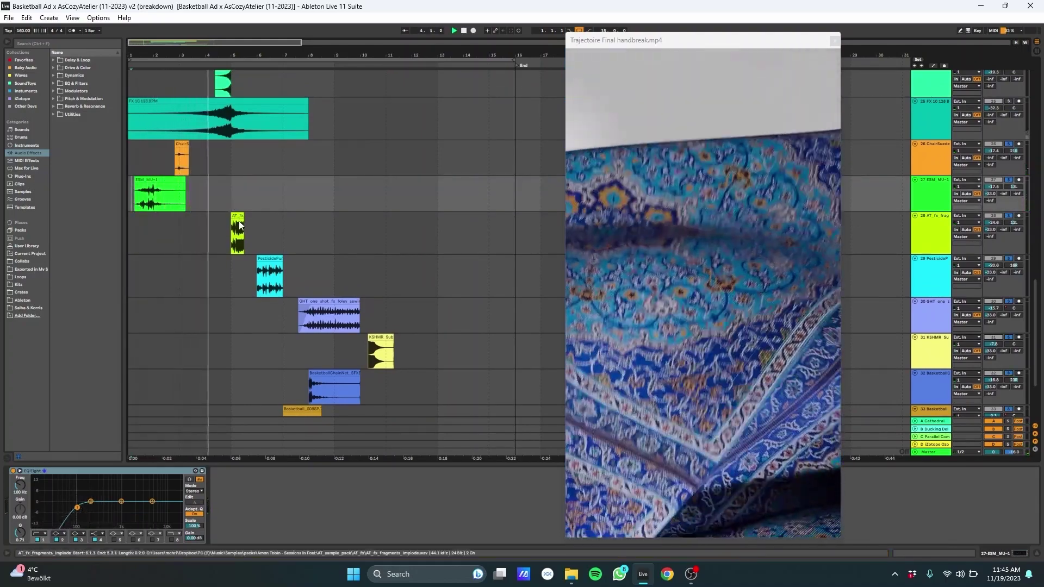
scroll(237, 217, "down", 2)
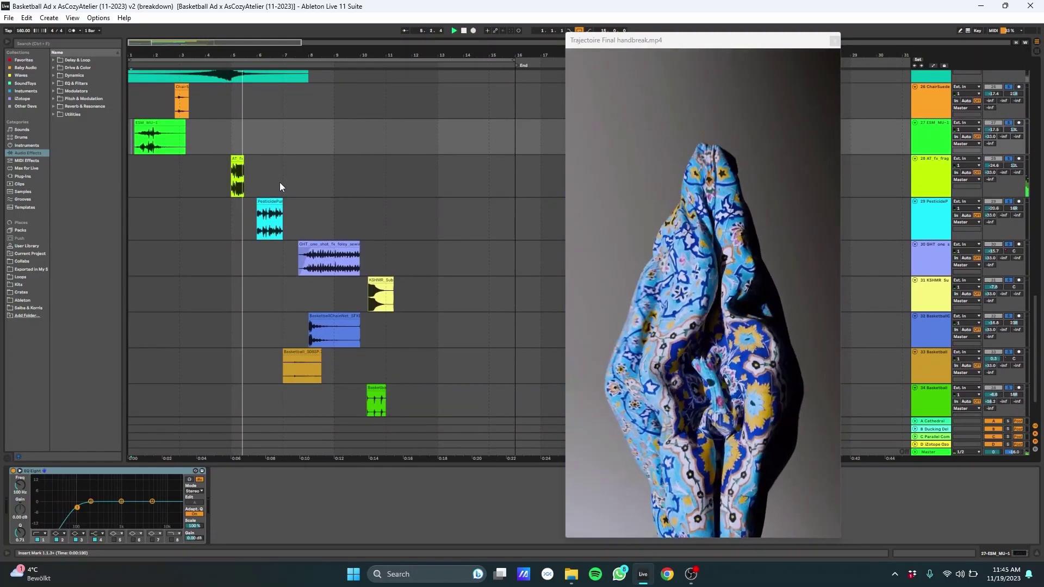
scroll(275, 231, "down", 1)
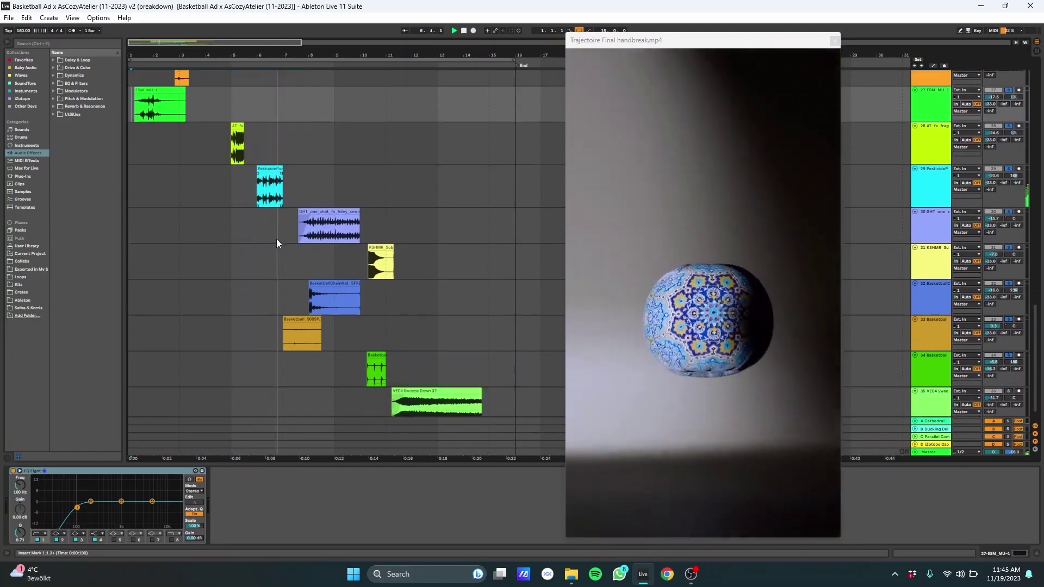